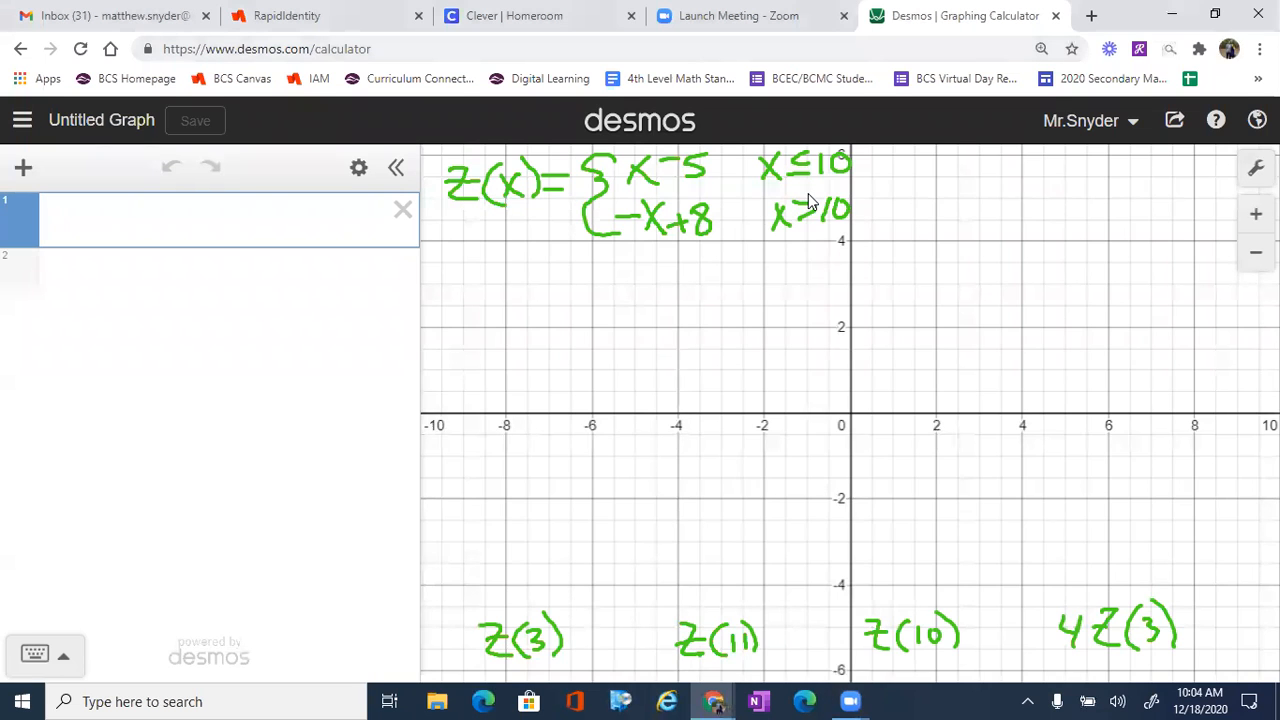
Graph the first piece of Z(x), x − 5, restricted to the domain {x ≤ 10}
left_click_drag(808, 193, 765, 213)
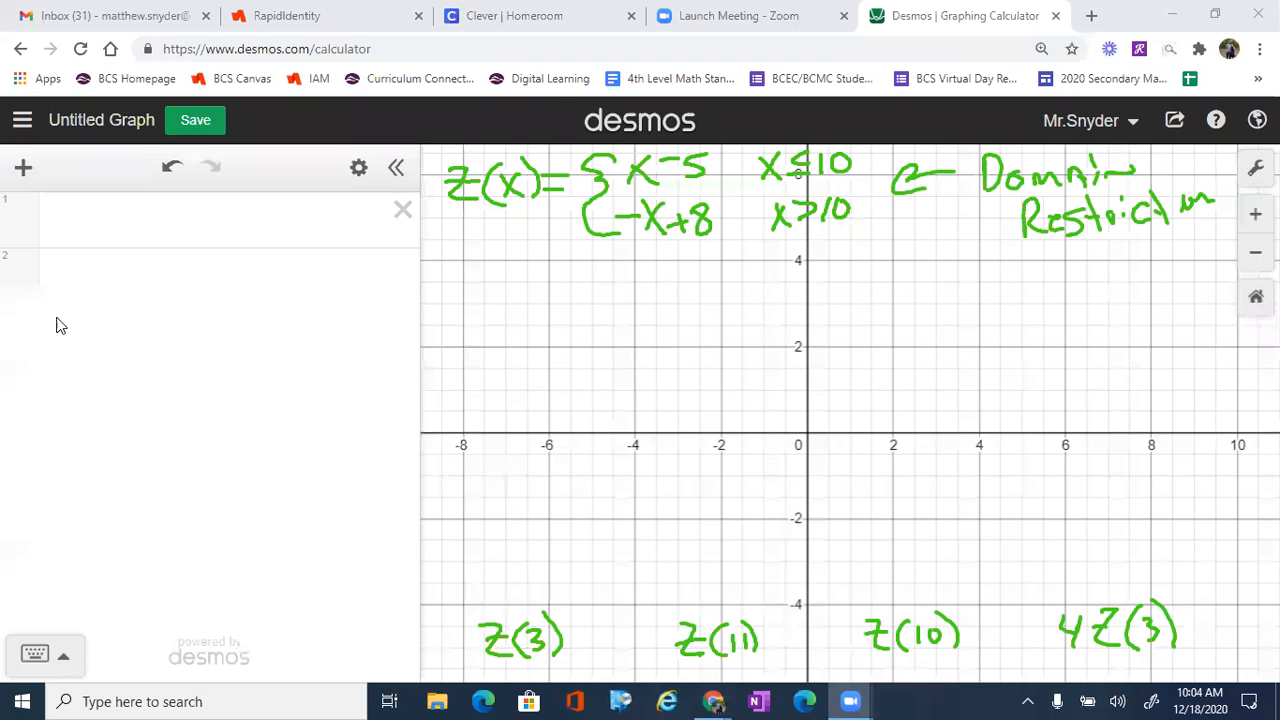
left_click(93, 226)
type("x")
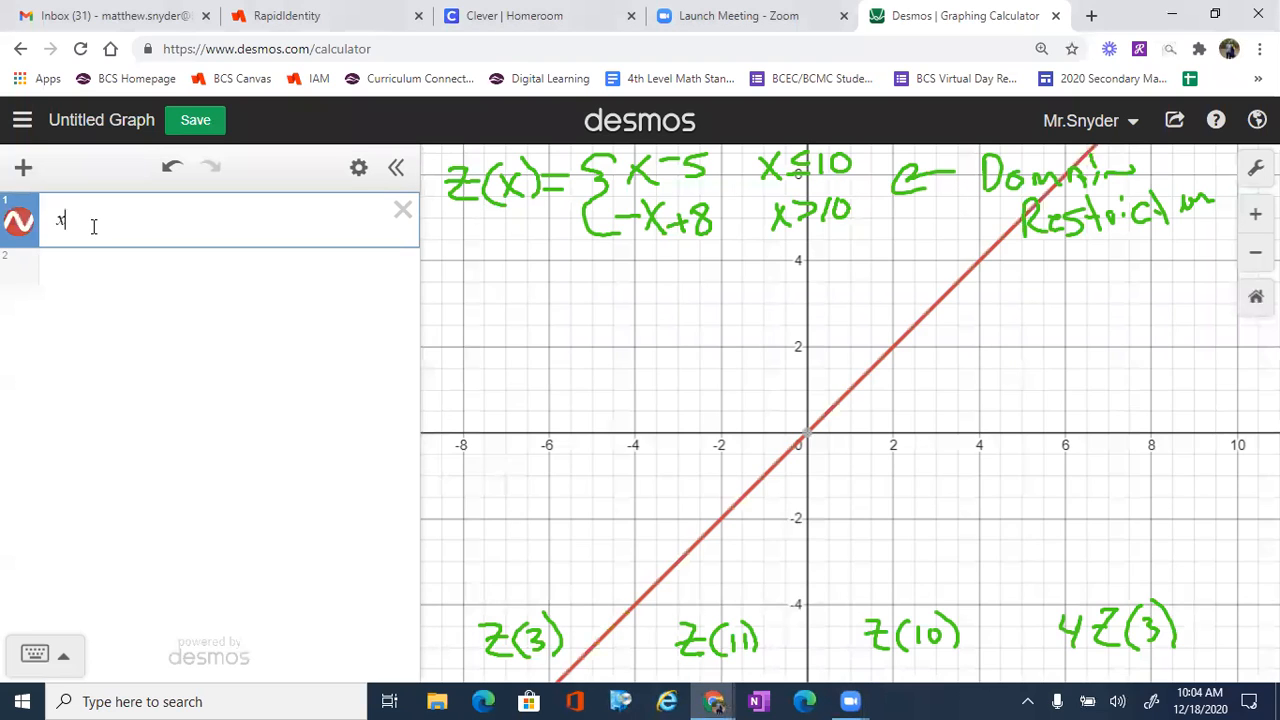
type("-5")
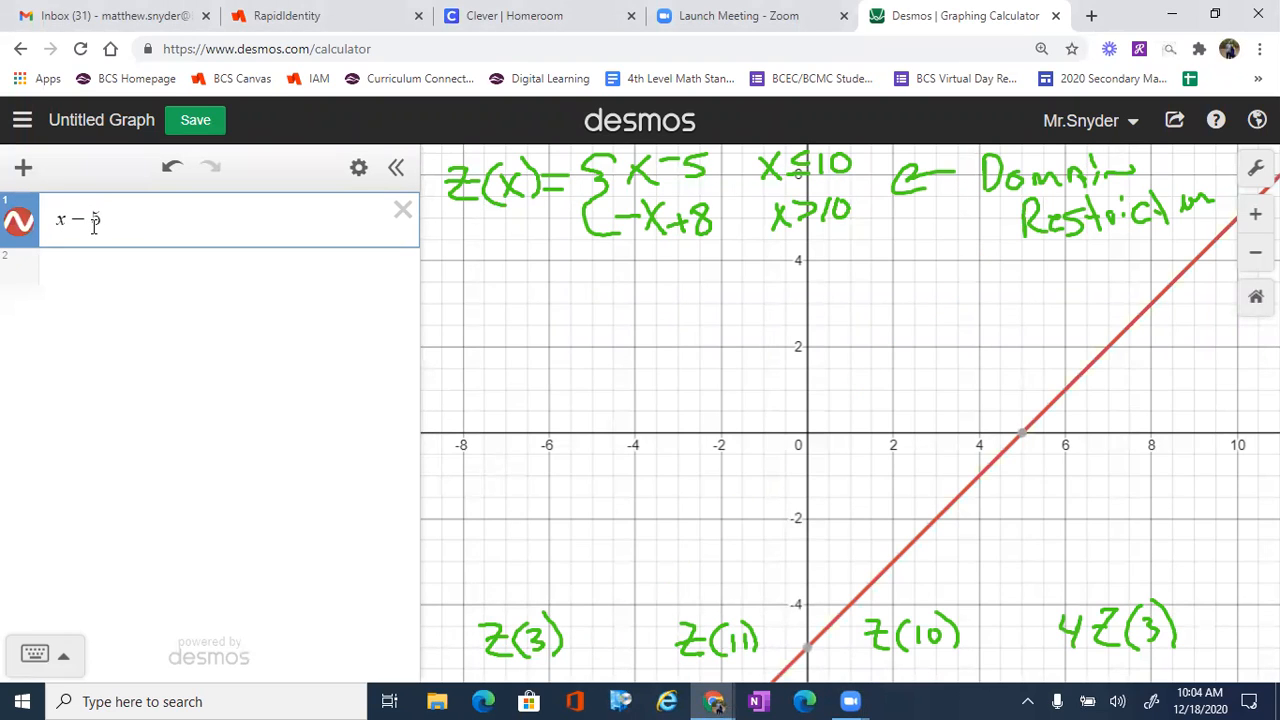
type("{")
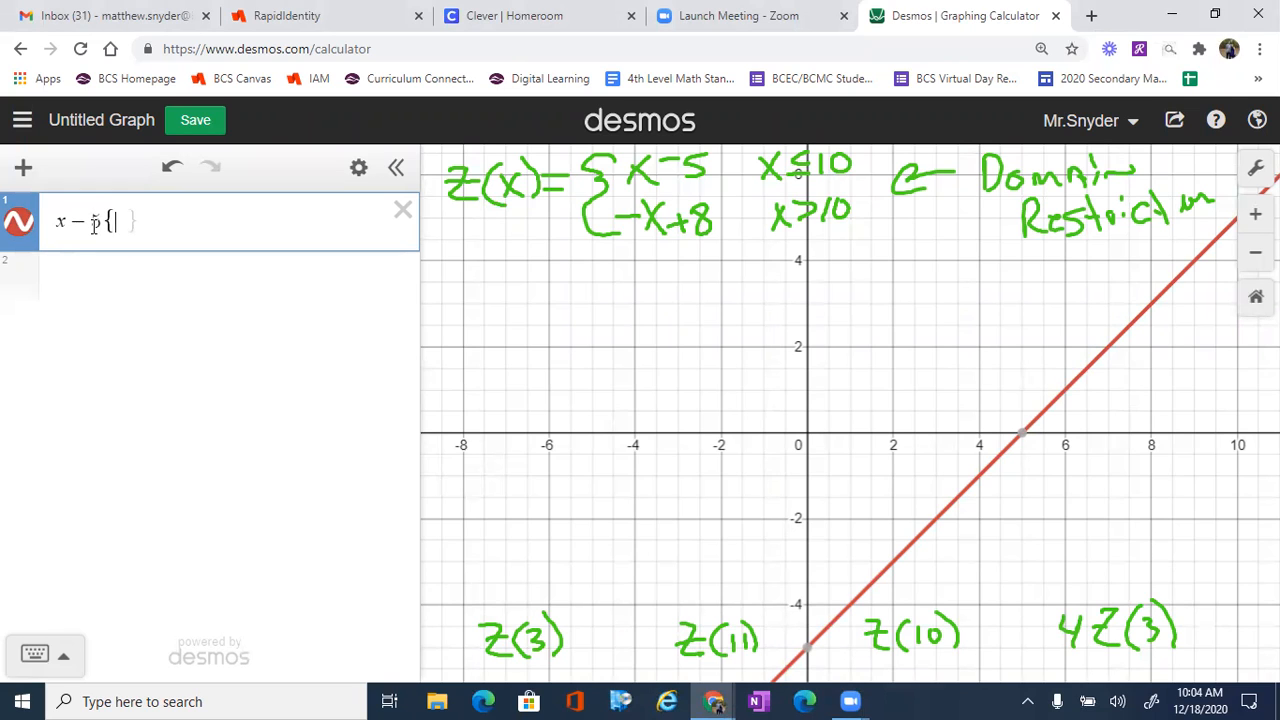
type("x<")
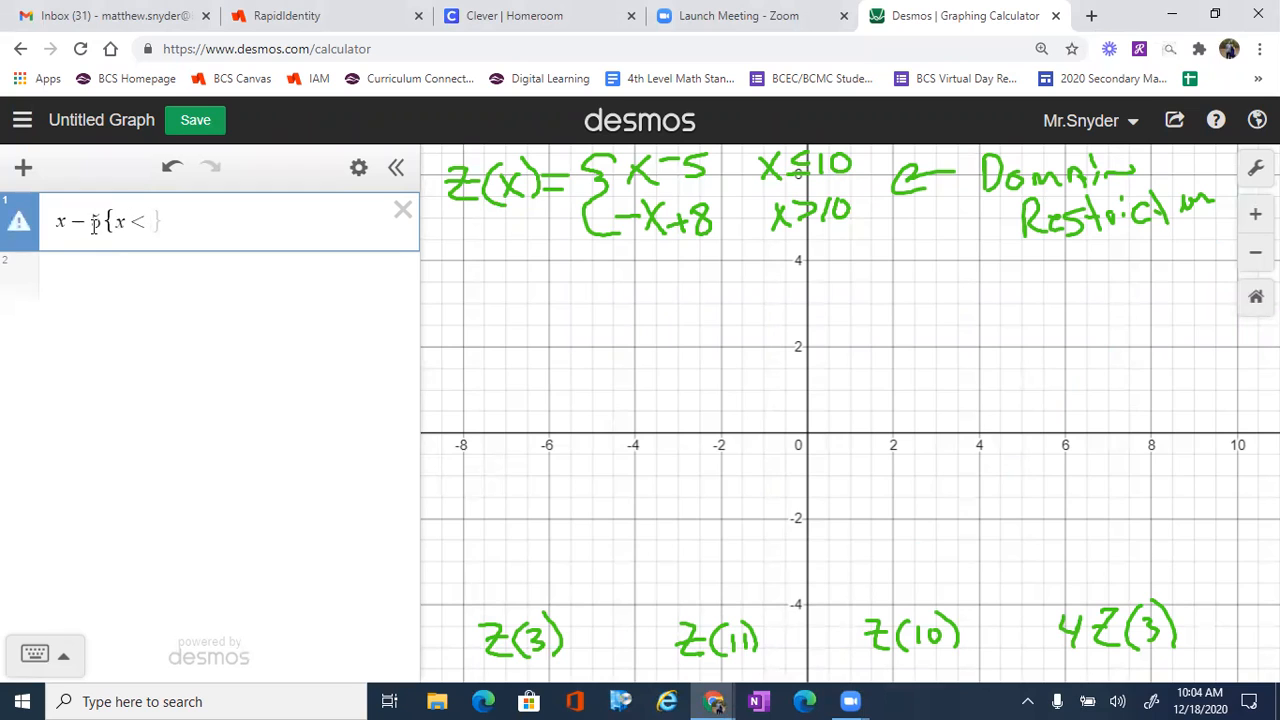
type("=")
type("10")
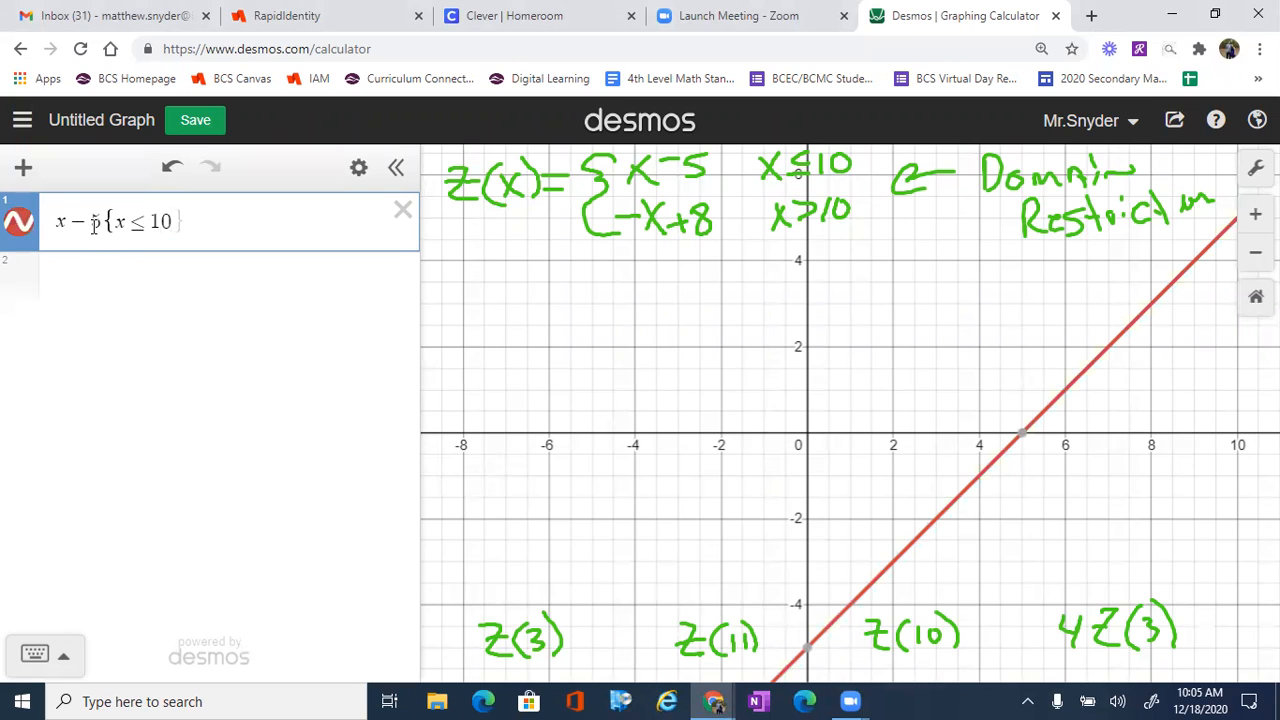
type("}")
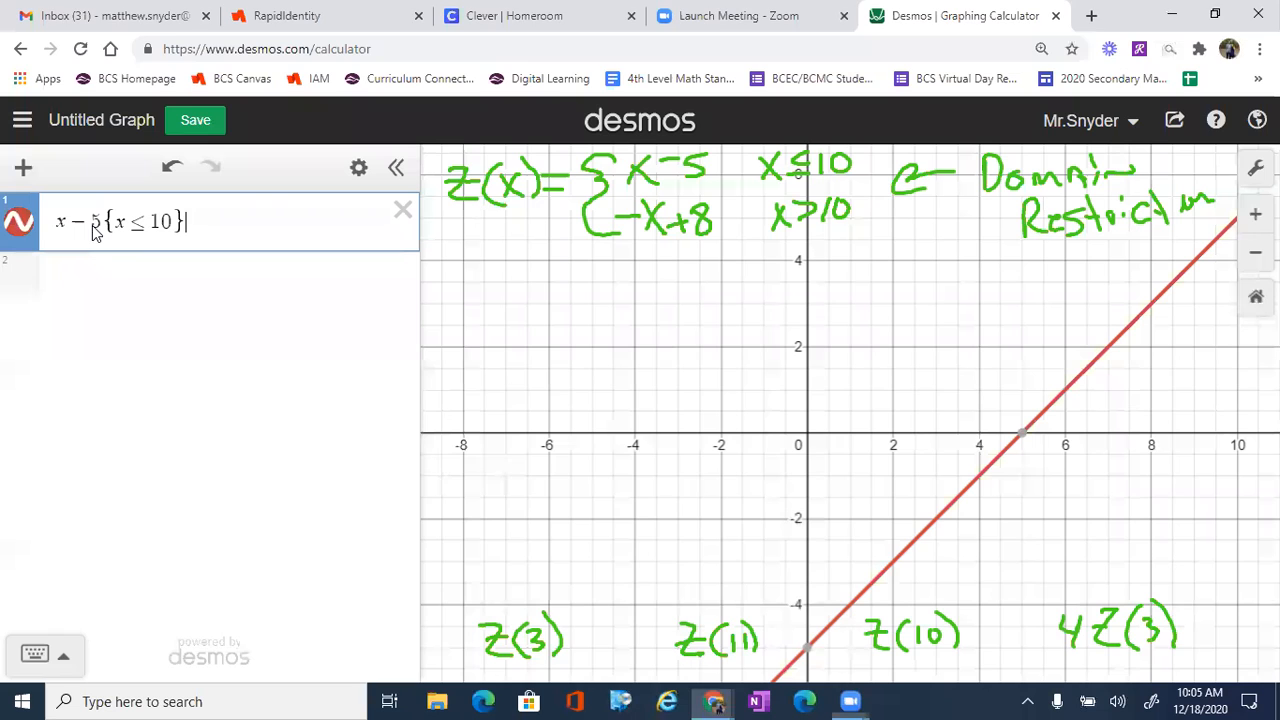
Handwrite braces around the condition x ≤ 10 in the annotated definition of Z(x)
left_click(197, 632)
mouse_move(754, 144)
left_mouse_down()
mouse_move(737, 170)
mouse_move(752, 191)
left_mouse_up()
left_click_drag(856, 146, 876, 172)
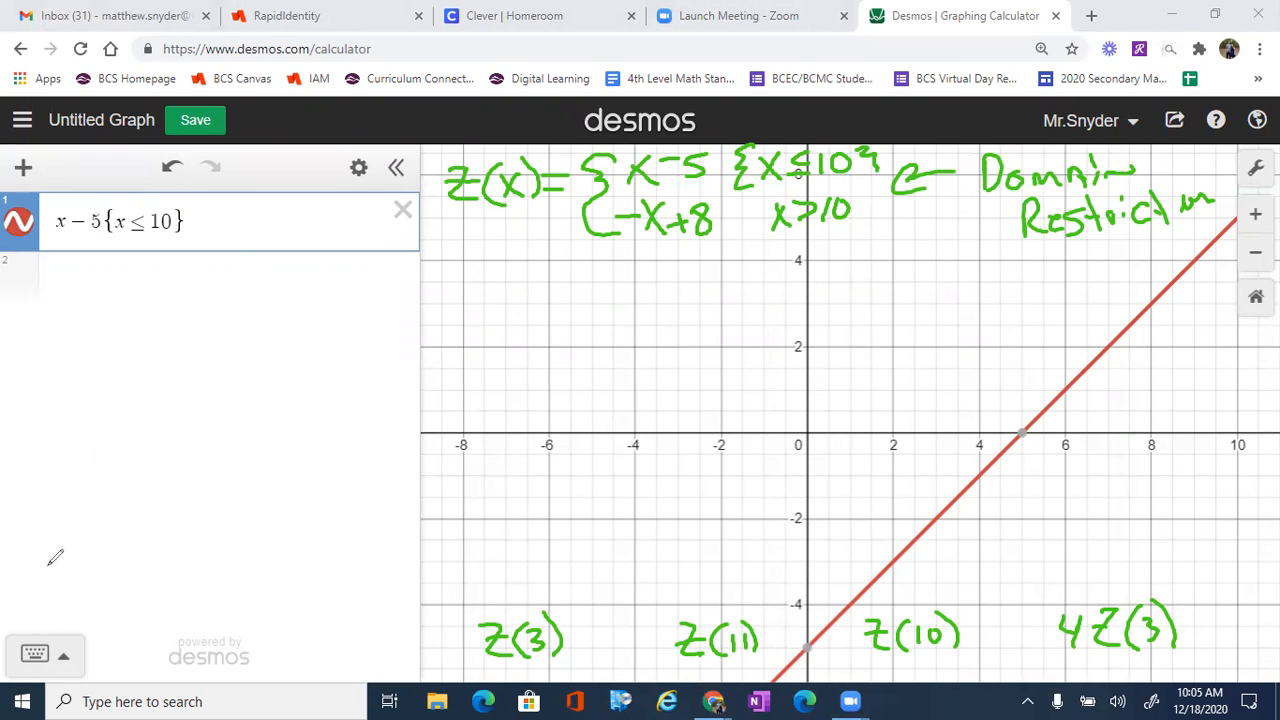
Graph the second piece, −x + 8, restricted to the domain {x > 10}, as a separate expression
left_click(97, 283)
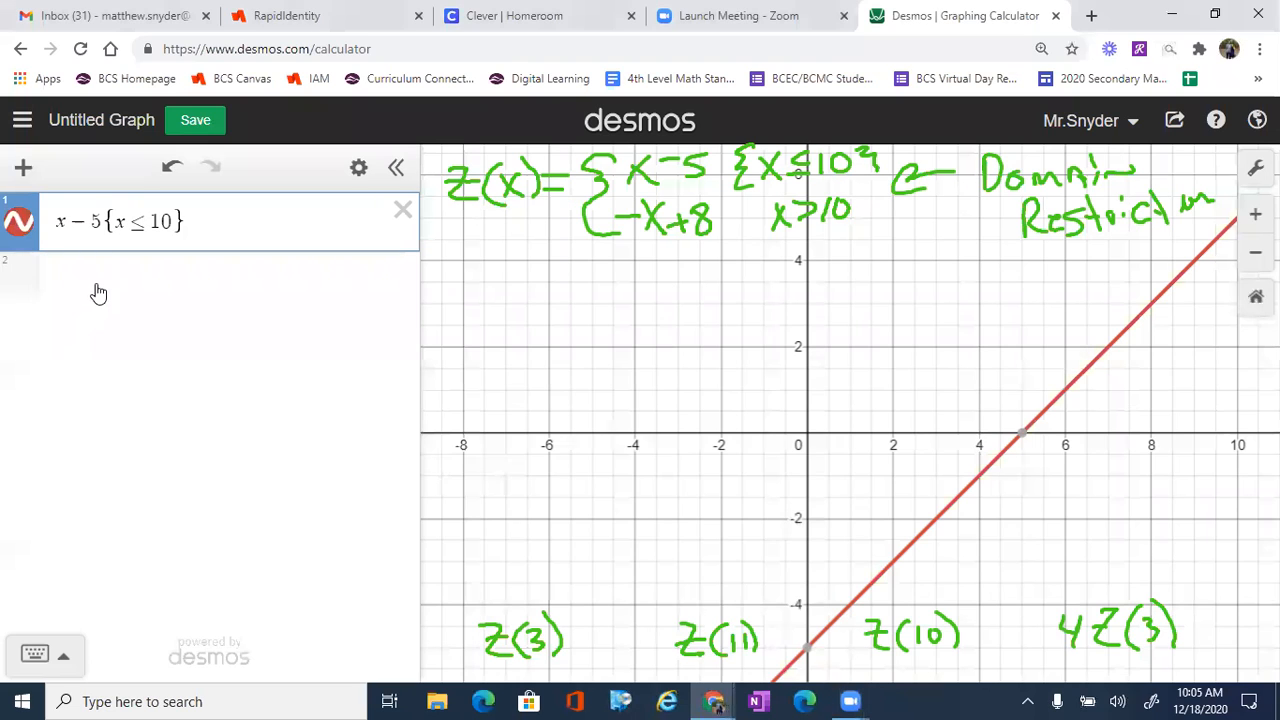
type("-x+8")
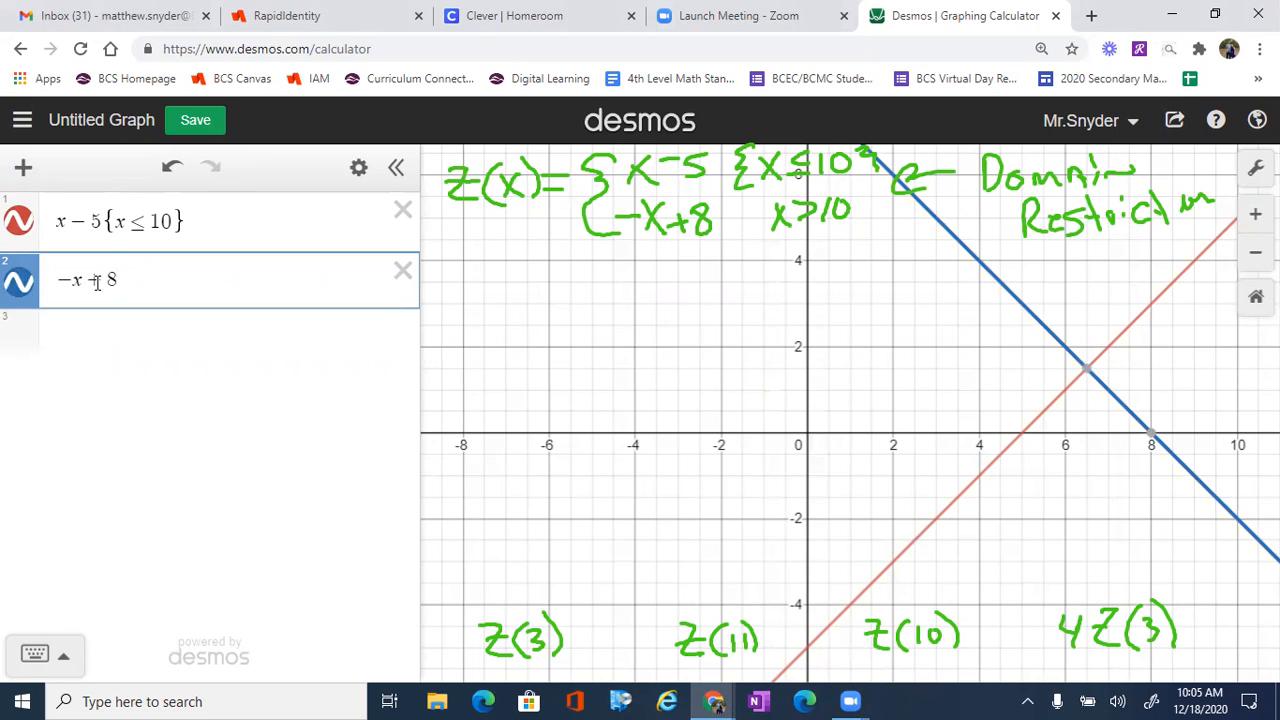
type("{")
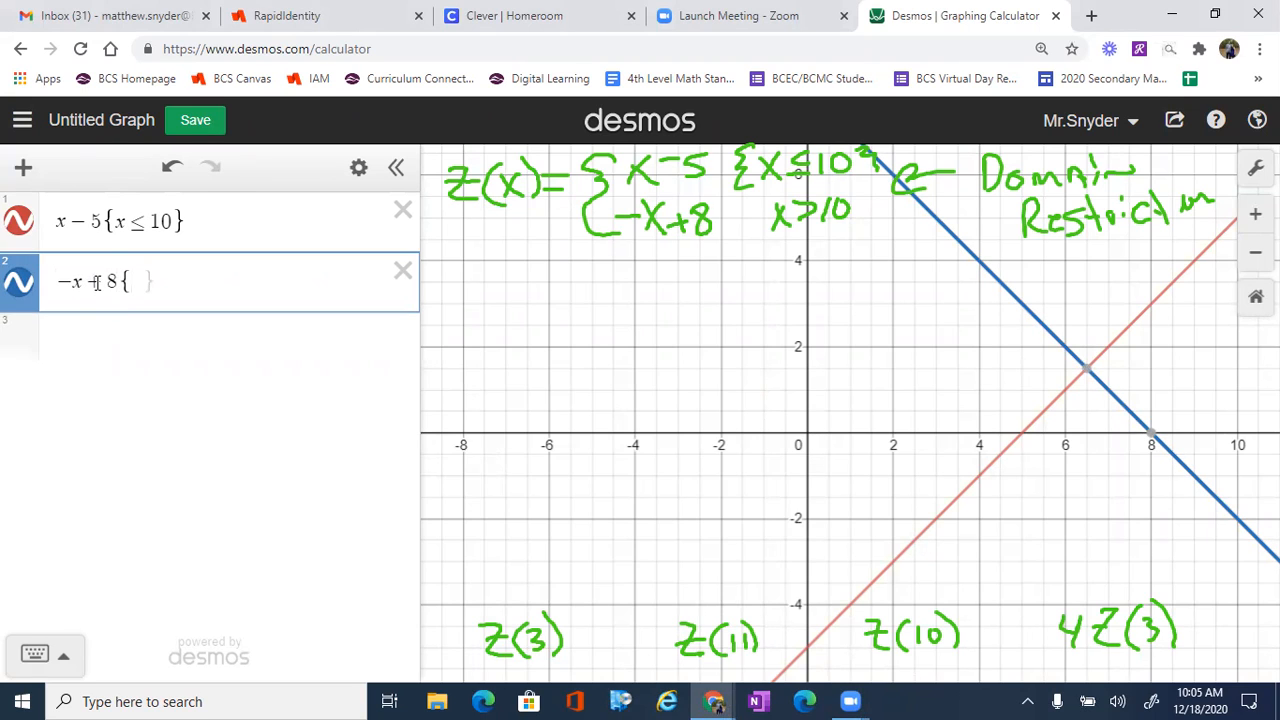
type("x>")
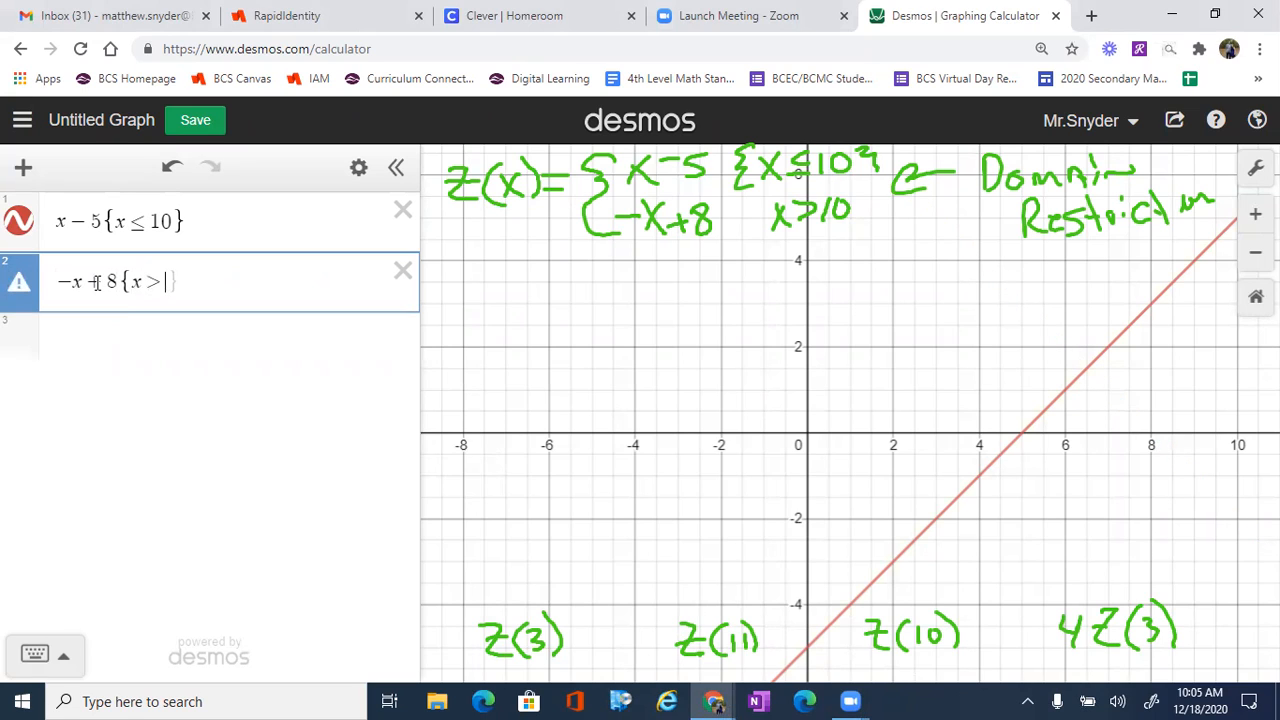
type("11")
key("BackSpace")
type("0")
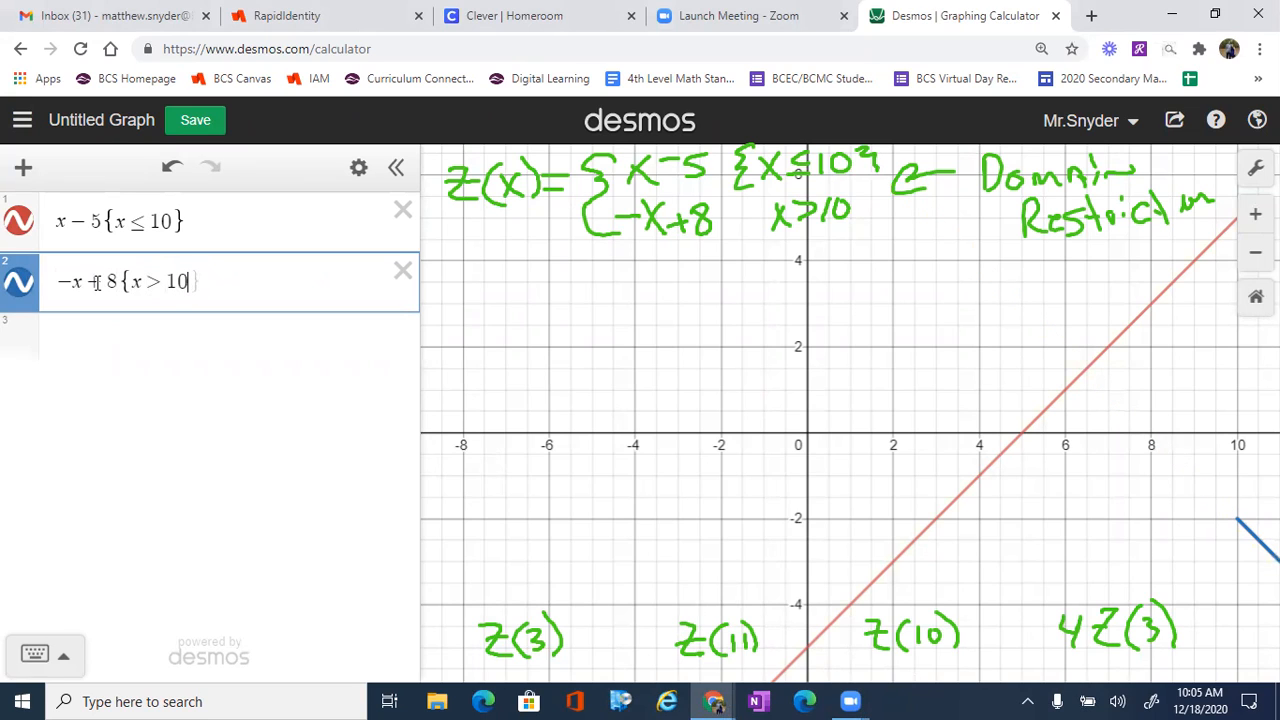
type("}")
Examine both graphed pieces, tracing the red line up to where it ends at x = 10
scroll(850, 414, "down", 2)
left_click_drag(900, 400, 750, 444)
scroll(850, 414, "down", 1)
left_click_drag(850, 414, 711, 294)
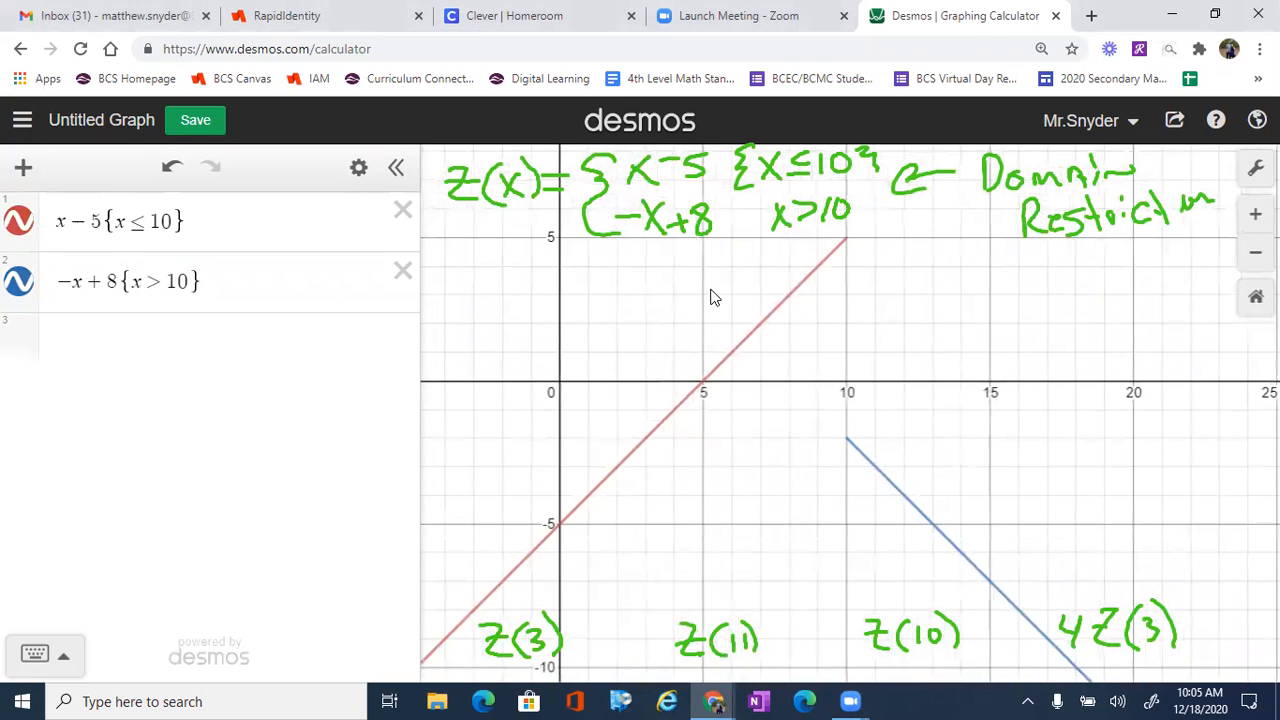
right_click(709, 288)
left_click(700, 392)
left_click(697, 385)
mouse_move(703, 381)
left_mouse_down()
mouse_move(897, 188)
mouse_move(882, 200)
left_mouse_up()
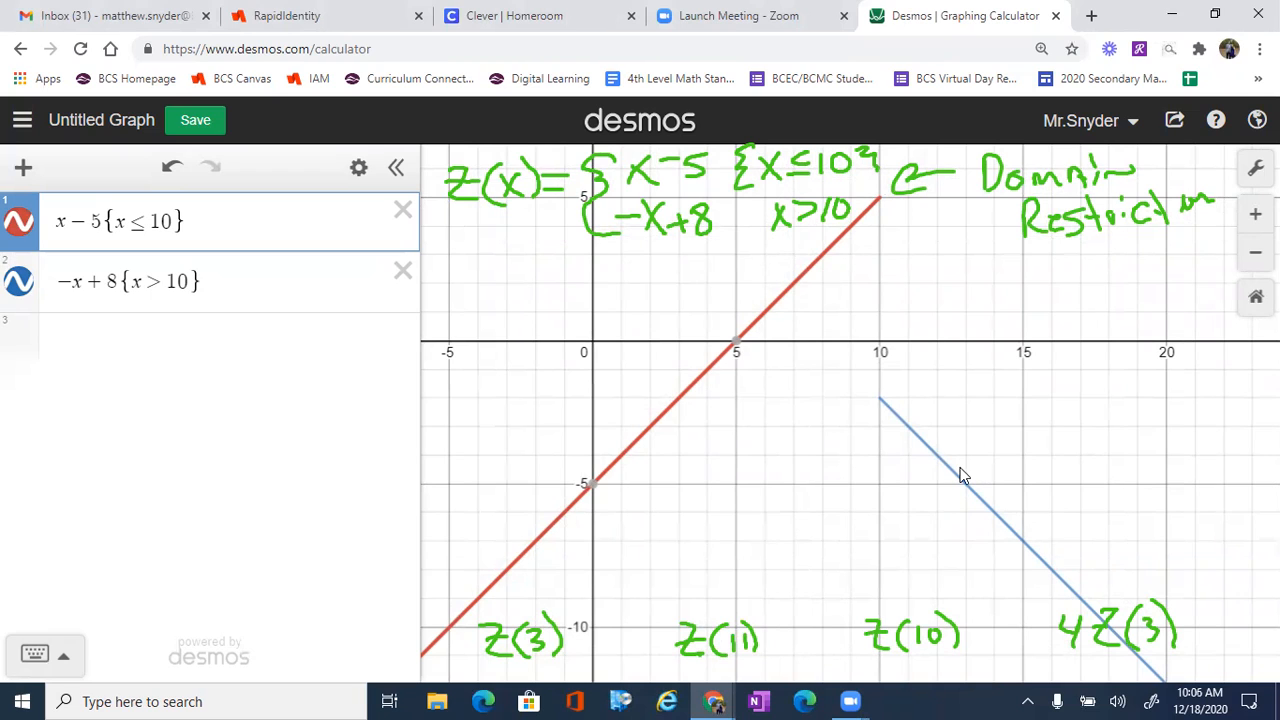
Mark the red line's endpoint at x = 10 with a filled dot and an arrow labelled "Defined"
left_click(445, 489)
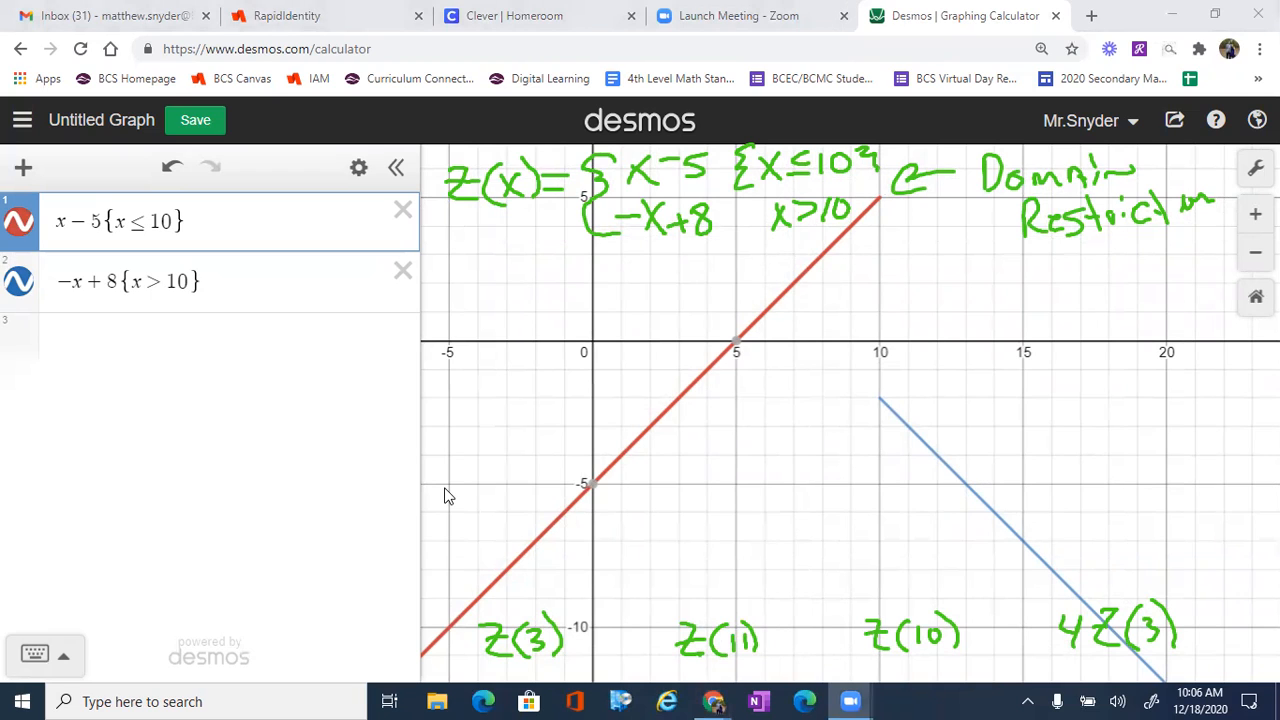
left_click(880, 198)
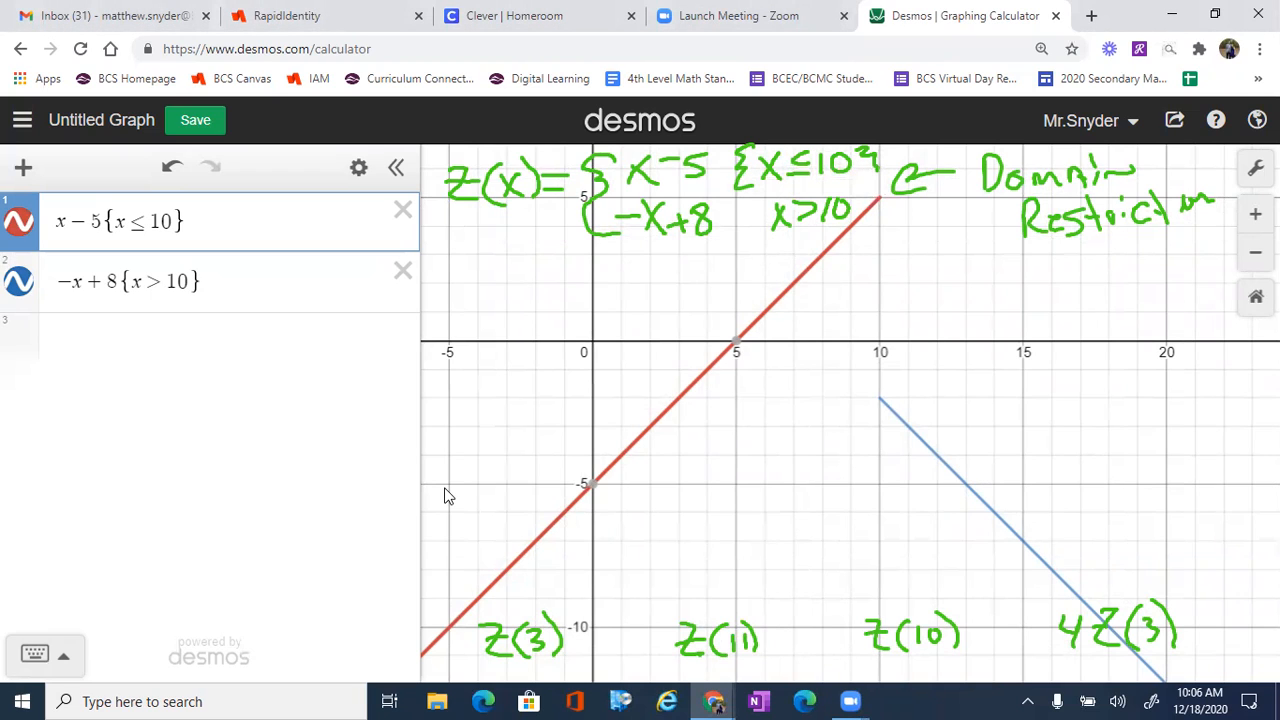
left_click(448, 496)
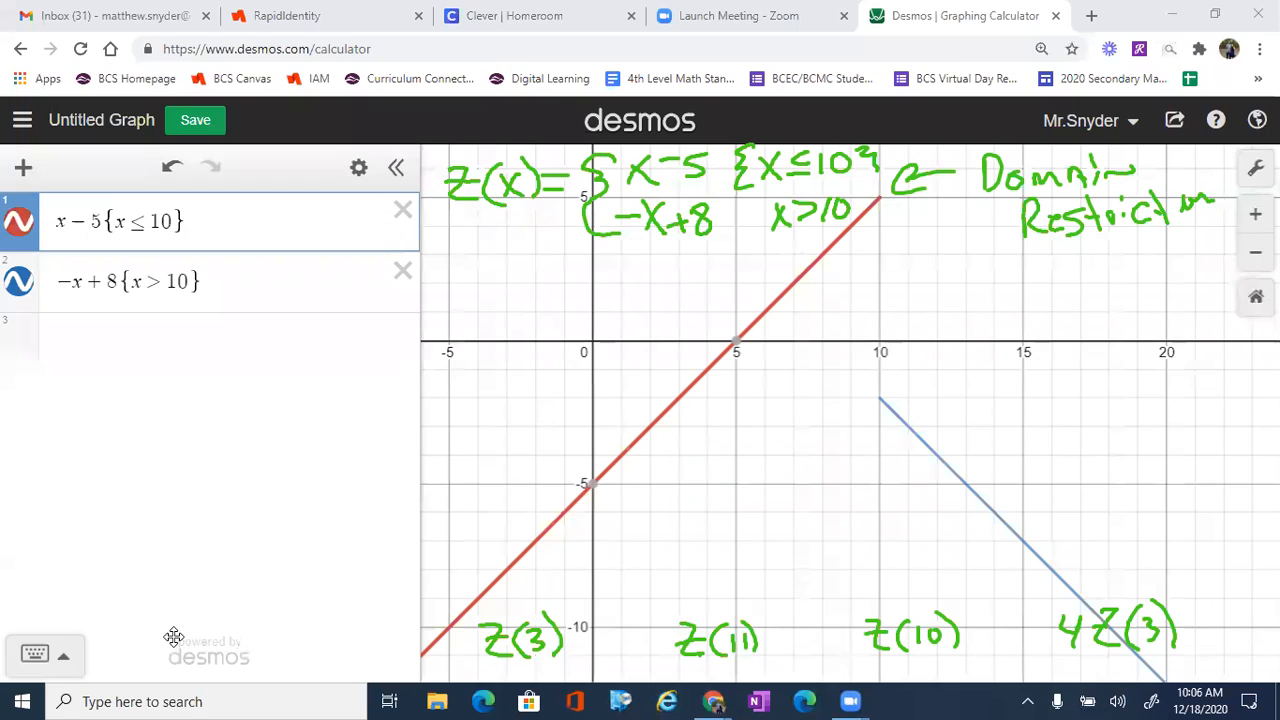
left_click_drag(907, 232, 881, 208)
mouse_move(880, 234)
left_mouse_down()
mouse_move(880, 209)
mouse_move(898, 212)
left_mouse_up()
mouse_move(893, 247)
left_mouse_down()
mouse_move(889, 273)
mouse_move(935, 240)
mouse_move(934, 262)
mouse_move(1002, 226)
left_mouse_up()
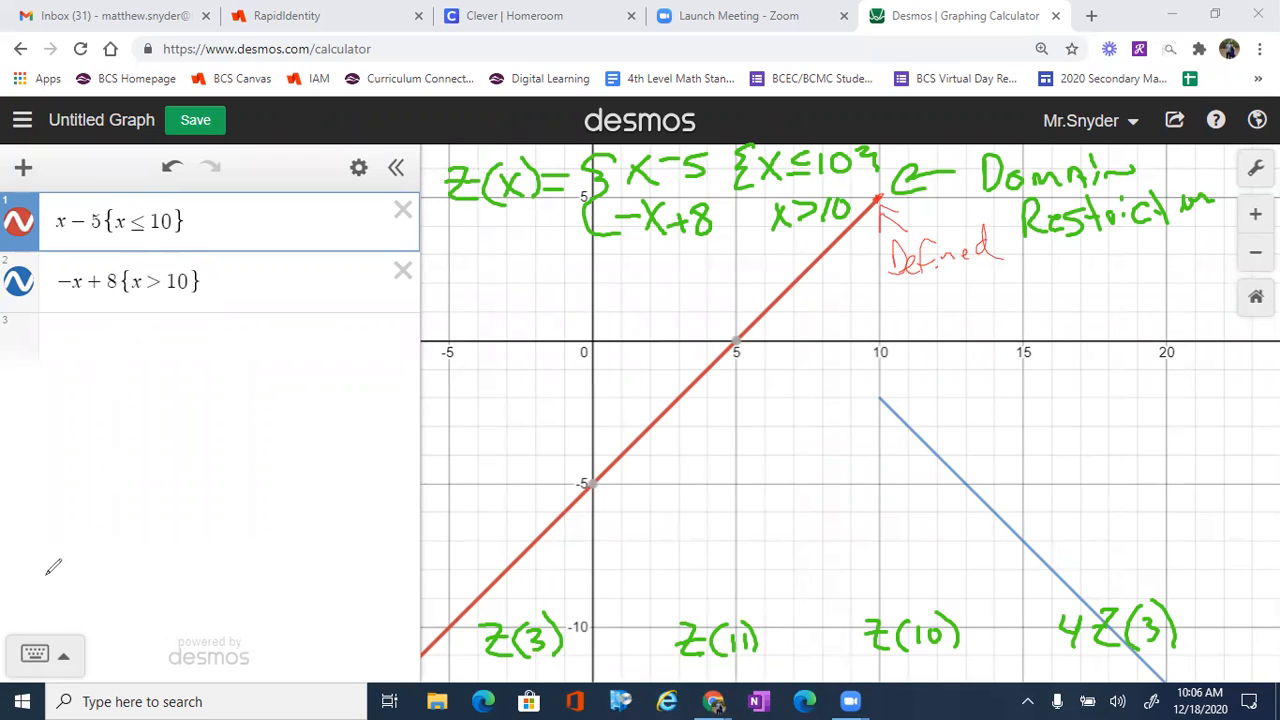
Draw an open circle at the blue line's endpoint at x = 10 and label it "undefined" with an arrow
left_click(851, 701)
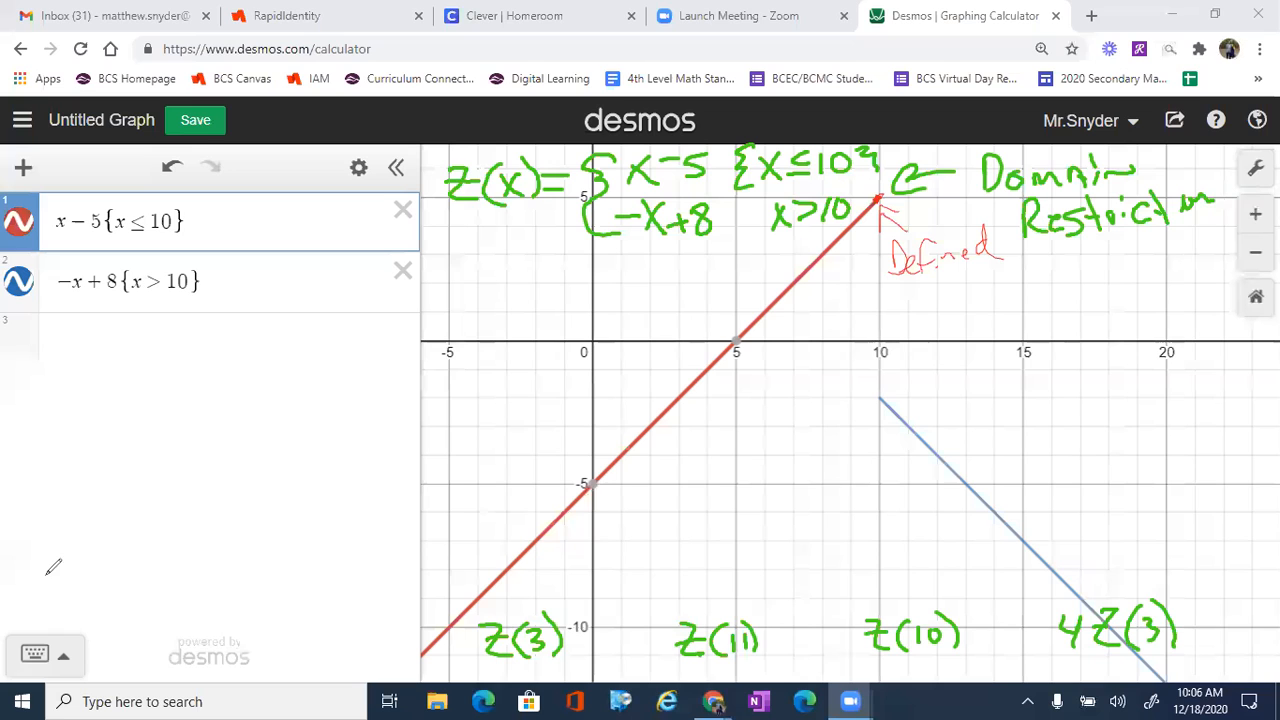
left_click(933, 461)
left_click_drag(933, 461, 880, 402)
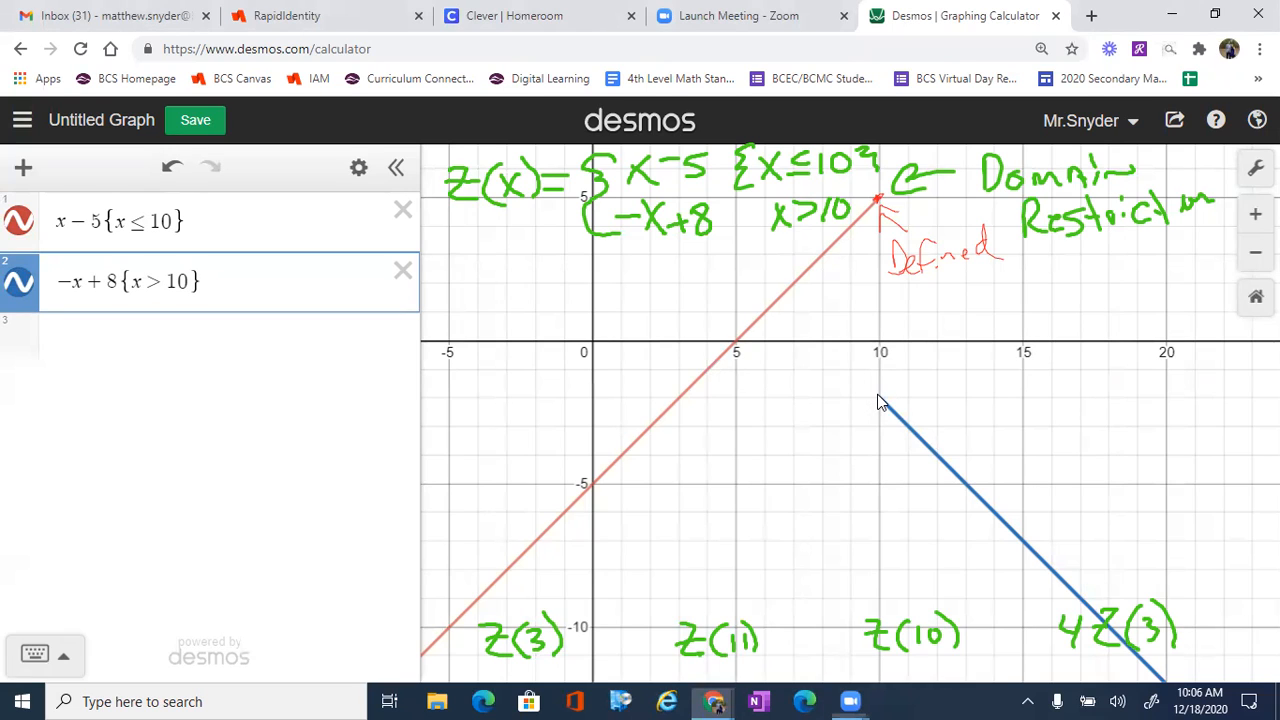
mouse_move(886, 384)
left_mouse_down()
mouse_move(867, 393)
mouse_move(897, 396)
mouse_move(880, 402)
mouse_move(879, 384)
mouse_move(926, 401)
mouse_move(971, 374)
mouse_move(1000, 381)
mouse_move(1026, 352)
mouse_move(1048, 374)
left_mouse_up()
mouse_move(1080, 346)
left_mouse_down()
mouse_move(1062, 352)
mouse_move(1056, 384)
mouse_move(1124, 376)
left_mouse_up()
mouse_move(1154, 360)
left_mouse_down()
mouse_move(1144, 366)
mouse_move(1156, 374)
left_mouse_up()
left_click_drag(1160, 346, 1158, 378)
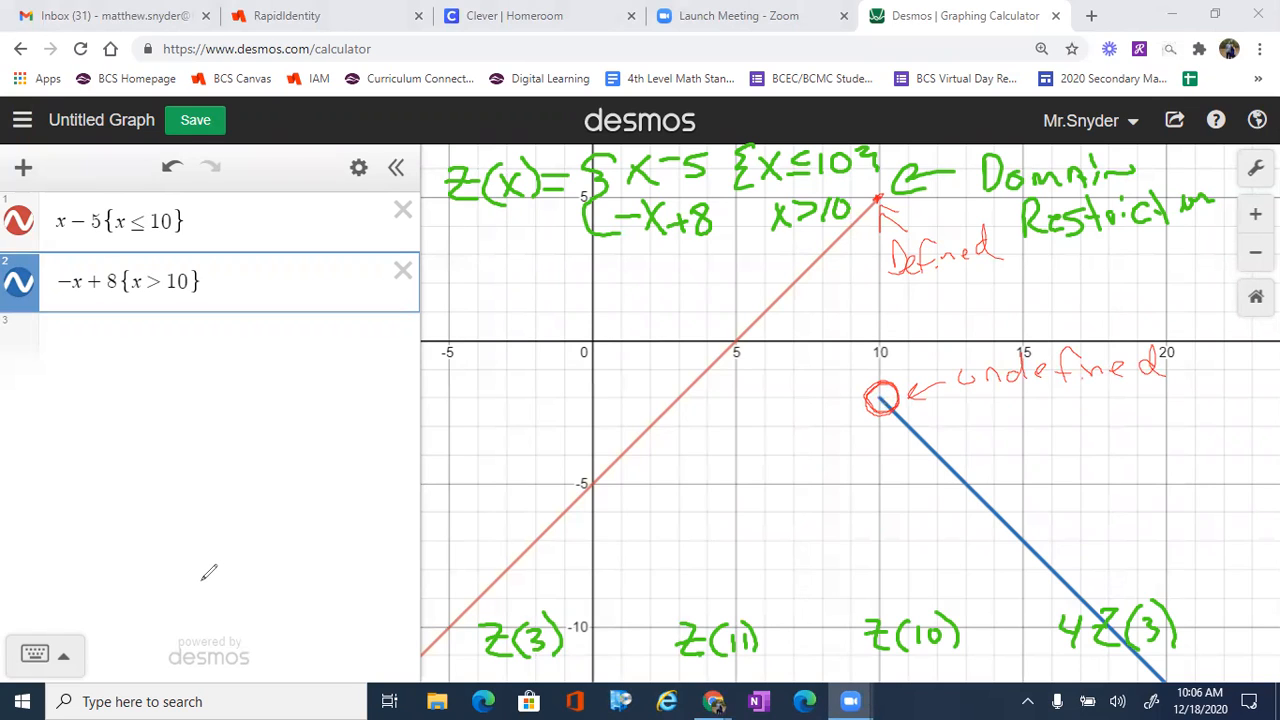
Handwrite Z(x) above Z(3) with an arrow from x to 3, and note "y = __" and "x = 3" on the graph
mouse_move(469, 577)
left_mouse_down()
mouse_move(487, 573)
mouse_move(508, 600)
mouse_move(502, 583)
mouse_move(526, 601)
mouse_move(561, 585)
mouse_move(545, 591)
mouse_move(576, 604)
left_mouse_up()
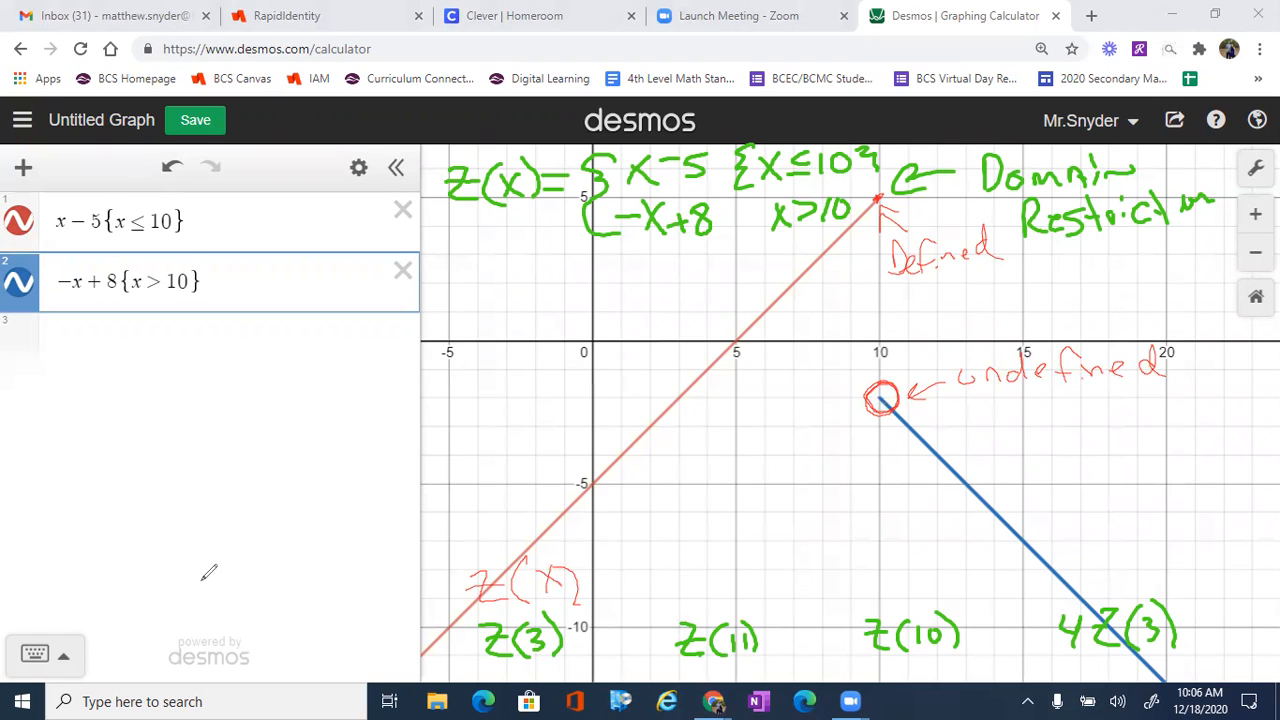
mouse_move(548, 591)
left_mouse_down()
mouse_move(530, 625)
mouse_move(546, 626)
left_mouse_up()
mouse_move(448, 463)
left_mouse_down()
mouse_move(463, 510)
mouse_move(494, 484)
left_mouse_up()
mouse_move(478, 474)
left_mouse_down()
mouse_move(560, 495)
mouse_move(642, 500)
mouse_move(630, 494)
mouse_move(666, 488)
left_mouse_up()
mouse_move(650, 480)
left_mouse_down()
mouse_move(684, 474)
mouse_move(690, 490)
left_mouse_up()
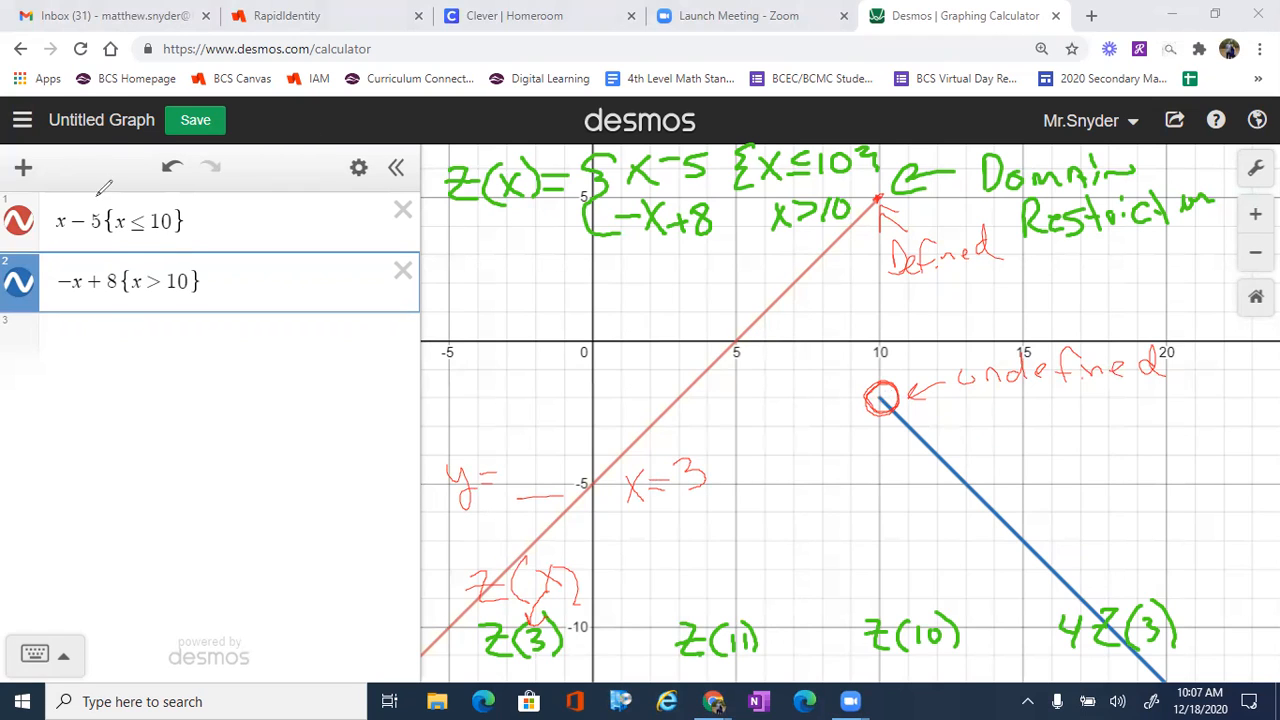
Graph the vertical line x = 3 and show the coordinates where it meets the red line
left_click(136, 340)
type("x = 3")
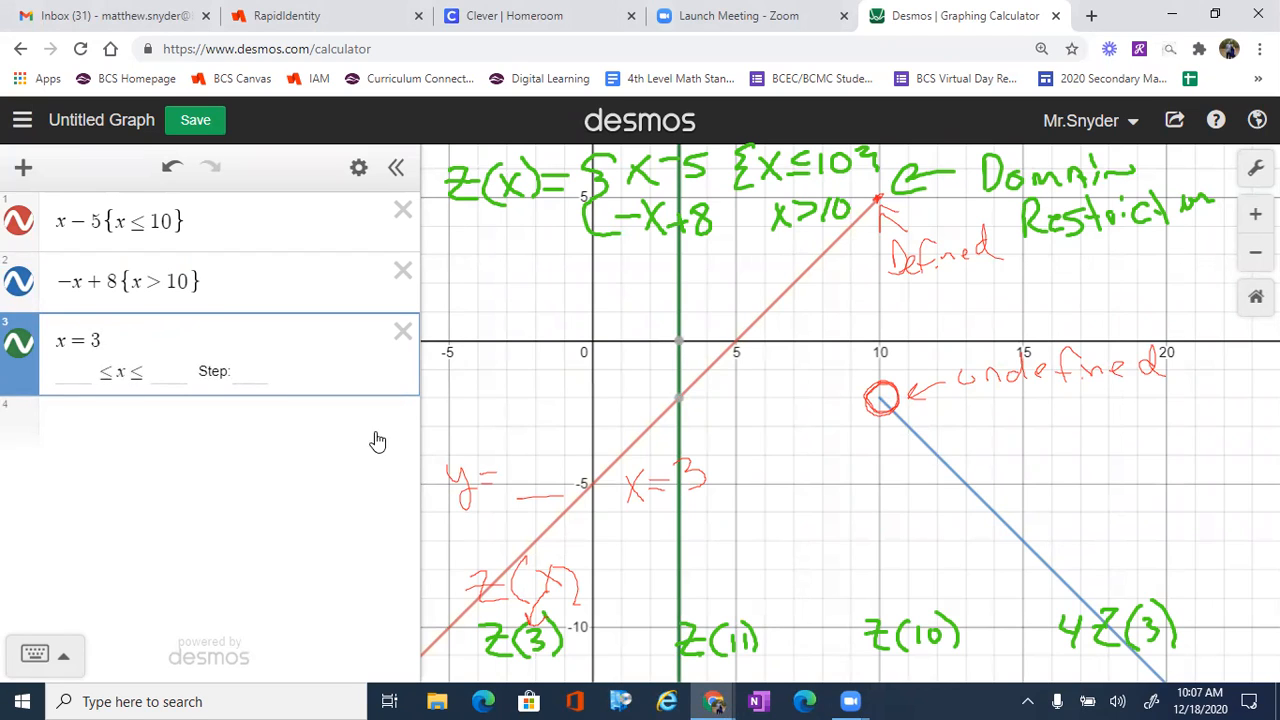
left_click(679, 403)
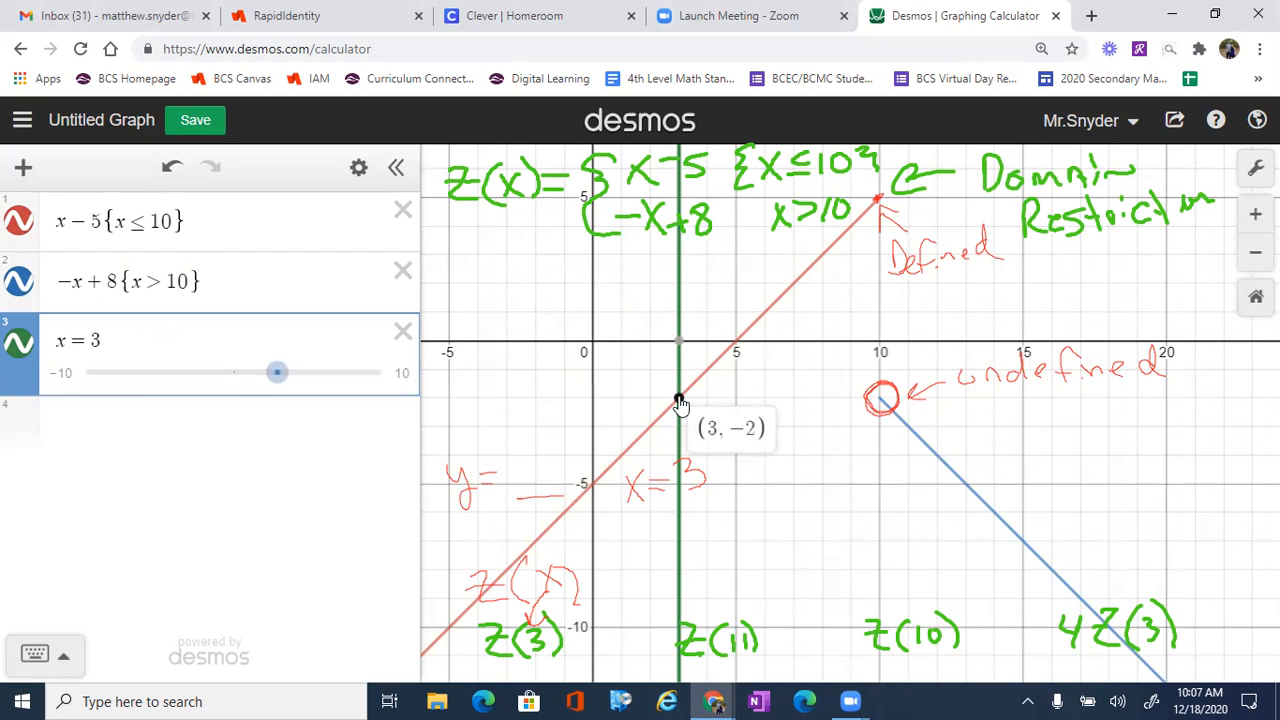
Write "= −2" beside Z(3) and circle the 3 inside its parentheses
left_click_drag(575, 650, 617, 638)
mouse_move(618, 624)
left_mouse_down()
mouse_move(617, 656)
mouse_move(643, 656)
left_mouse_up()
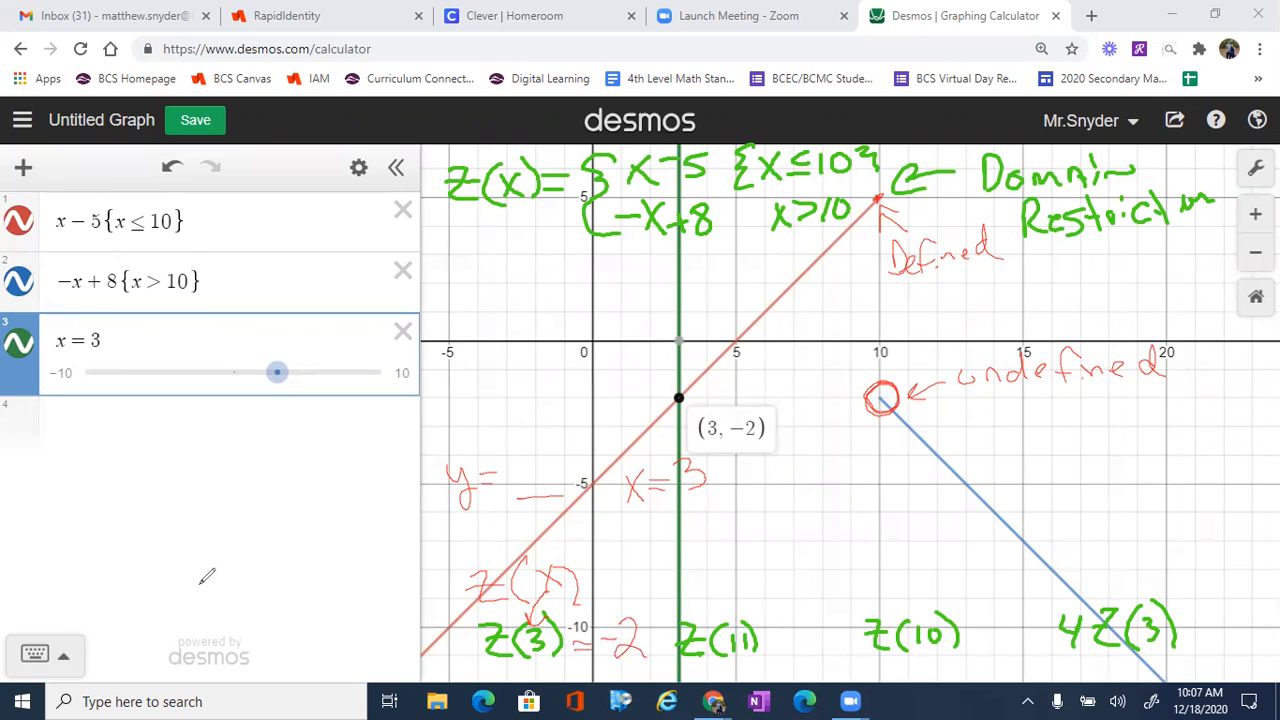
mouse_move(540, 618)
left_mouse_down()
mouse_move(528, 655)
mouse_move(548, 626)
left_mouse_up()
Handwrite the check 3 ≤ 10 and 3 − 5 = −2 on the first expression, circling x − 5, and erase those notes
left_click_drag(114, 207, 172, 228)
mouse_move(72, 196)
left_mouse_down()
mouse_move(110, 240)
mouse_move(62, 200)
left_mouse_up()
mouse_move(218, 200)
left_mouse_down()
mouse_move(226, 234)
mouse_move(260, 218)
mouse_move(262, 236)
mouse_move(320, 223)
left_mouse_up()
left_click_drag(324, 212, 352, 232)
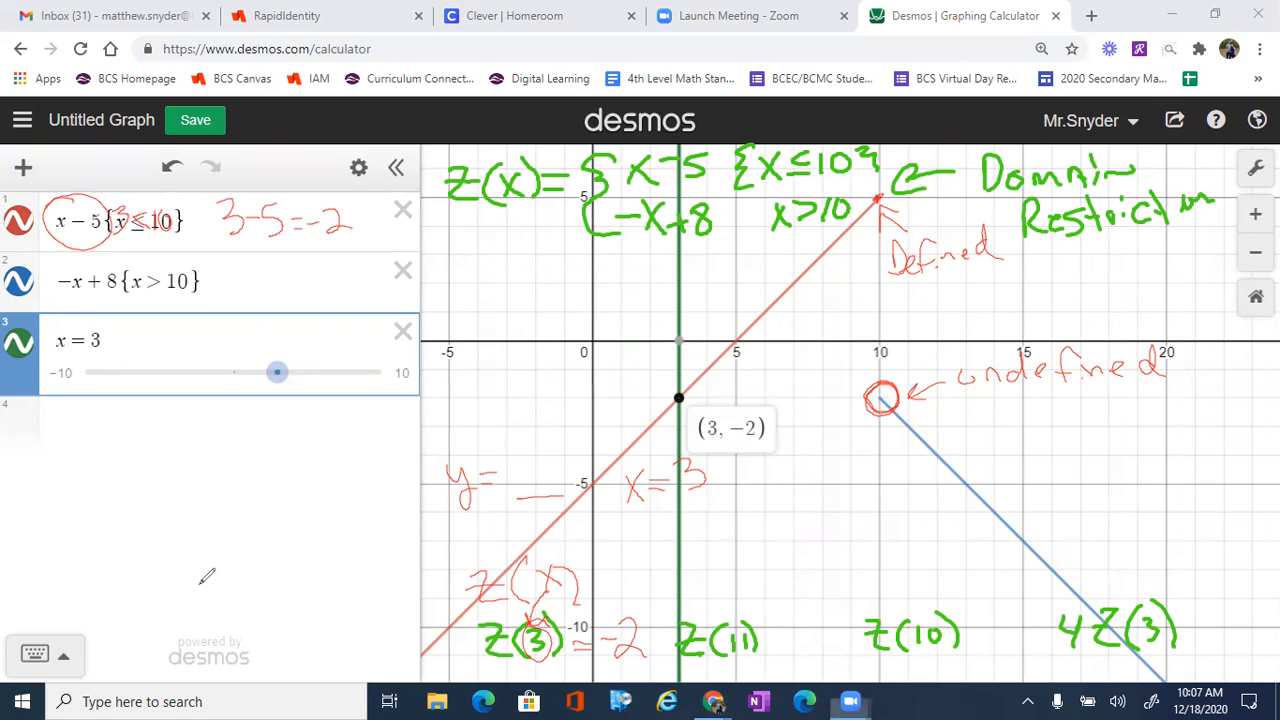
left_click_drag(350, 221, 108, 221)
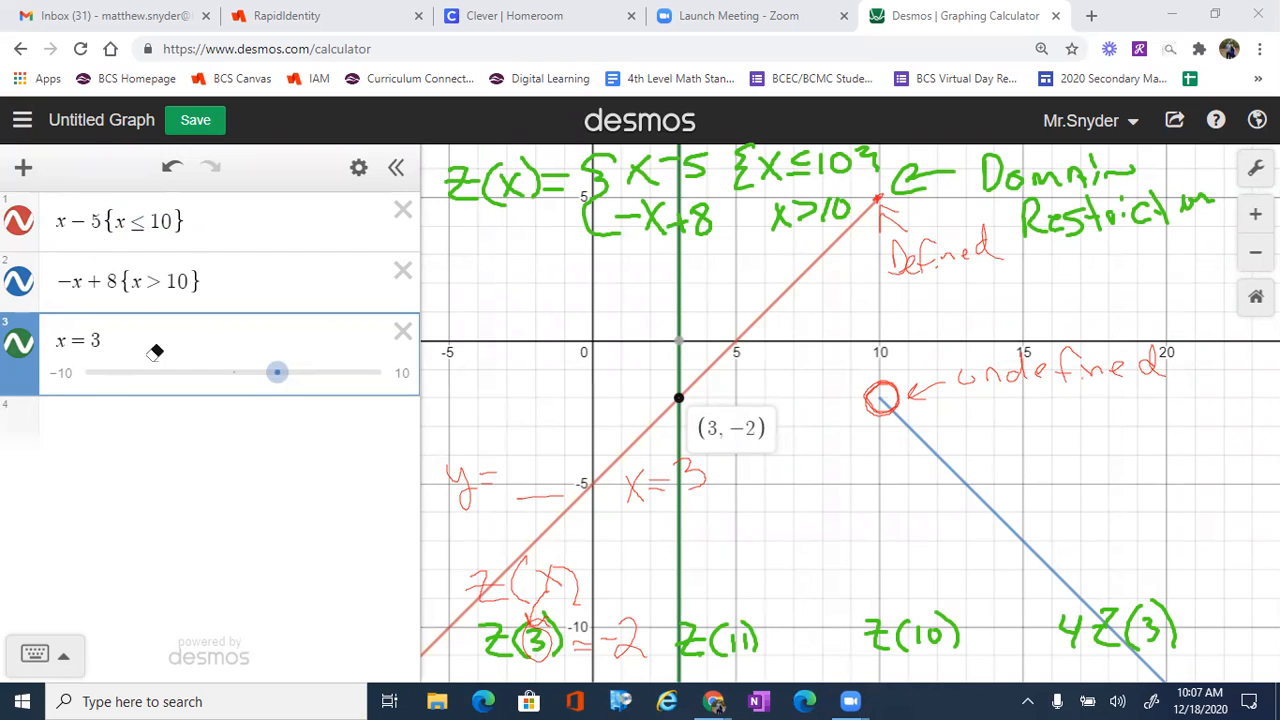
Hide the x = 3 line, start a new expression, and handwrite "x = 11" and "y =" above Z(11)
left_click(18, 342)
left_click(79, 420)
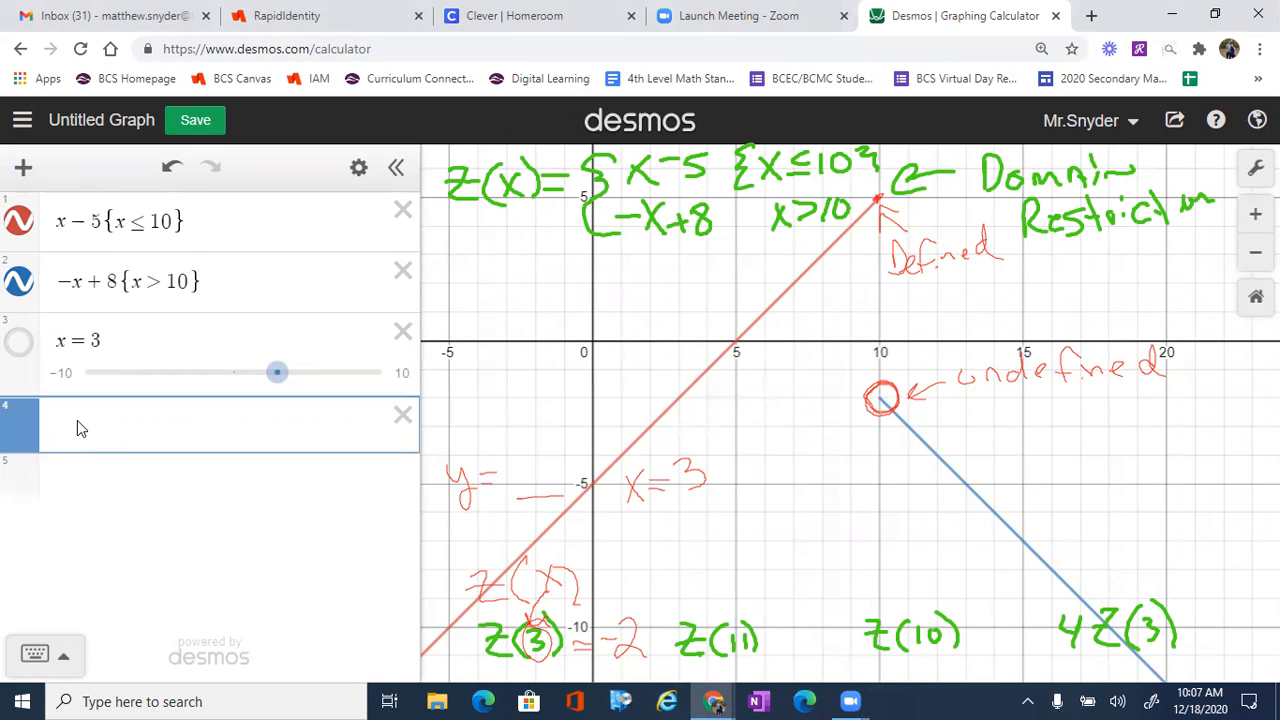
mouse_move(680, 570)
left_mouse_down()
mouse_move(705, 612)
mouse_move(684, 611)
mouse_move(727, 591)
left_mouse_up()
mouse_move(706, 586)
left_mouse_down()
mouse_move(727, 584)
mouse_move(737, 601)
left_mouse_up()
mouse_move(750, 552)
left_mouse_down()
mouse_move(750, 600)
mouse_move(788, 590)
left_mouse_up()
left_click_drag(795, 566, 783, 614)
left_click_drag(798, 580, 808, 579)
left_click_drag(798, 590, 810, 589)
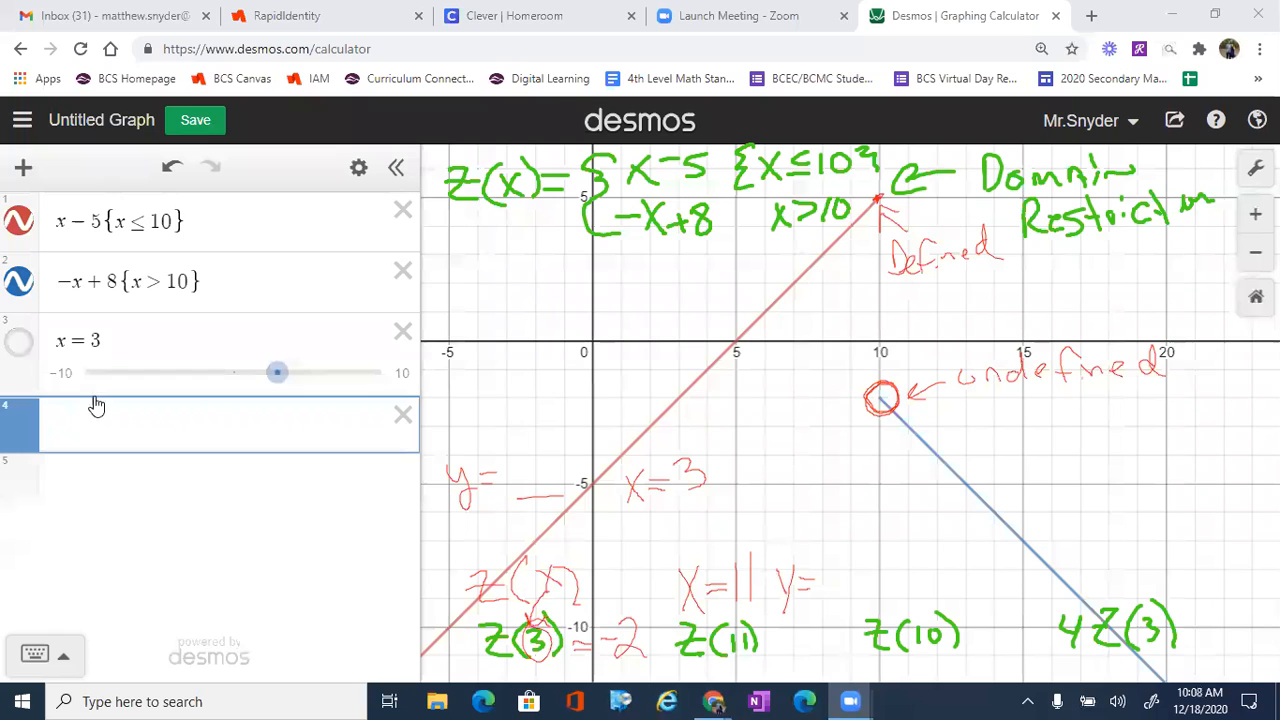
Graph the line x = 11 to find its intersection with the blue line, and write "= −3" beside Z(11)
type("x = 11")
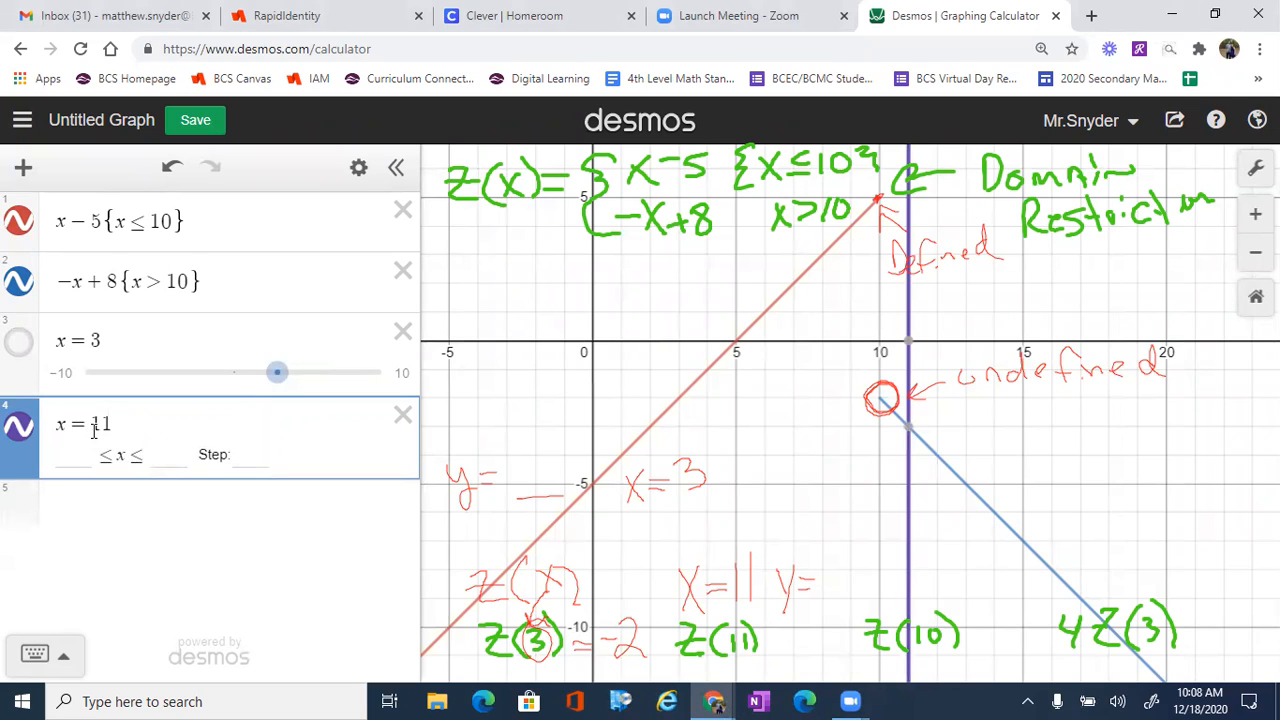
left_click(908, 427)
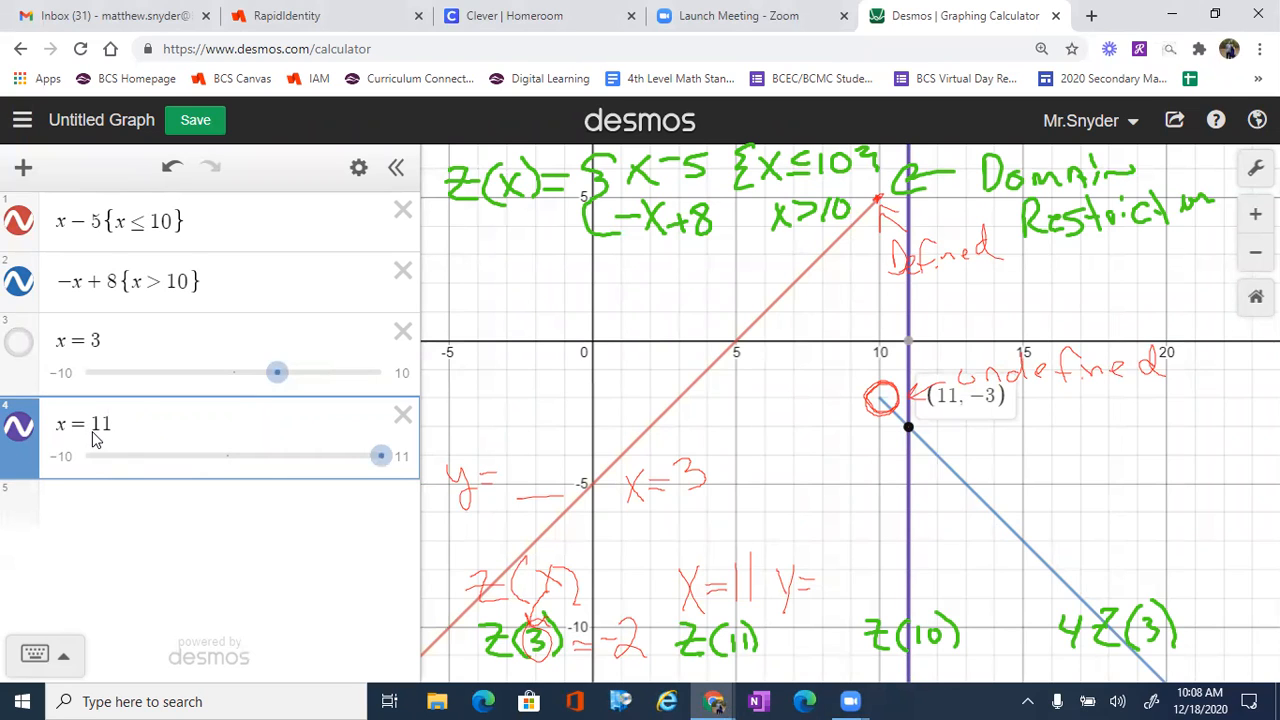
mouse_move(767, 633)
left_mouse_down()
mouse_move(830, 644)
mouse_move(811, 653)
left_mouse_up()
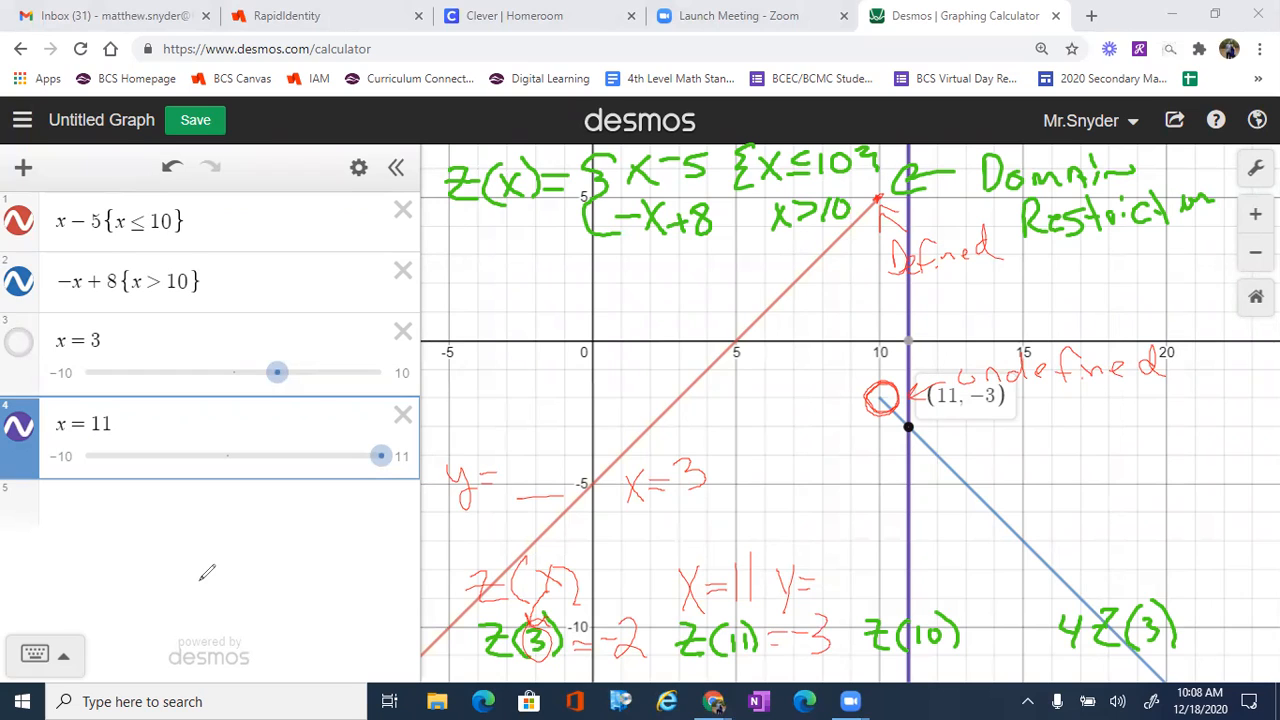
Handwrite 11 over x in both domain conditions, crossing out the one for x ≤ 10
mouse_move(119, 209)
left_mouse_down()
mouse_move(119, 231)
mouse_move(162, 240)
left_mouse_up()
mouse_move(158, 196)
left_mouse_down()
mouse_move(120, 240)
mouse_move(129, 293)
mouse_move(147, 291)
left_mouse_up()
left_click_drag(114, 244, 134, 241)
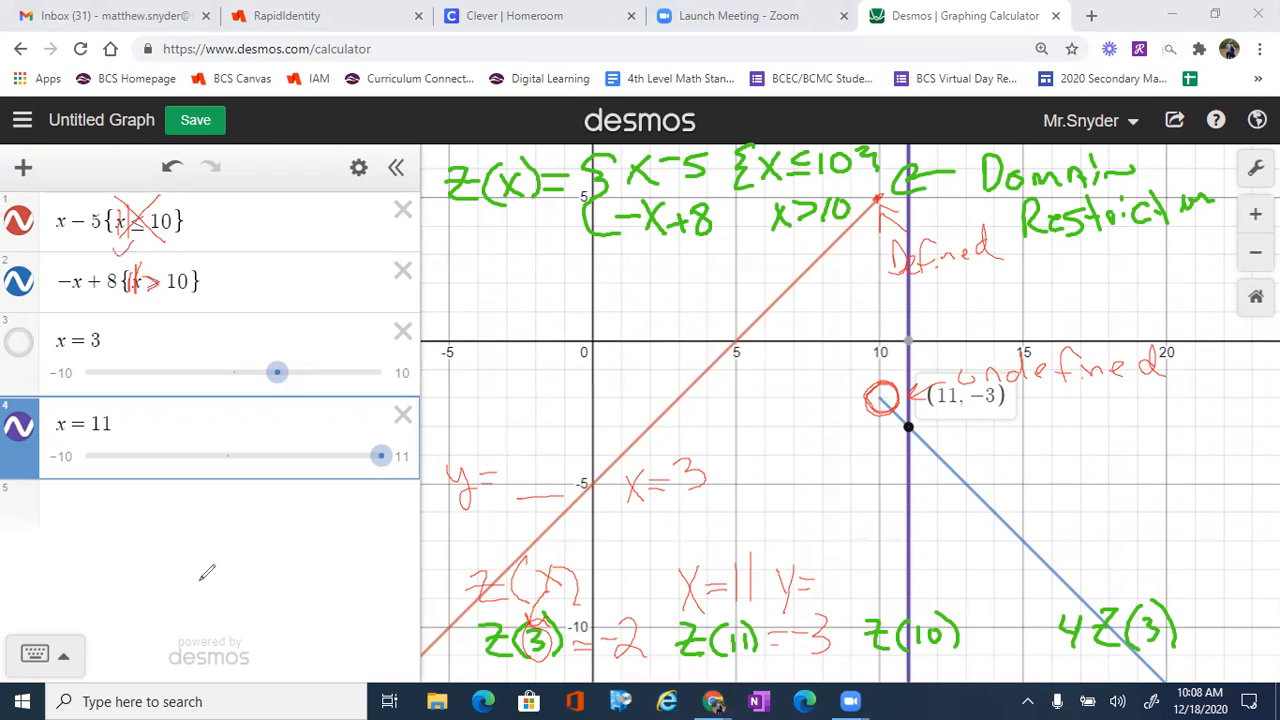
Handwrite the Z(11) substitution work beside −x + 8, and erase the handwritten marks over both domain conditions
left_click_drag(227, 280, 253, 296)
left_click_drag(258, 256, 262, 297)
mouse_move(280, 271)
left_mouse_down()
mouse_move(277, 297)
mouse_move(291, 276)
left_mouse_up()
left_click_drag(304, 265, 327, 273)
left_click_drag(315, 279, 351, 284)
mouse_move(348, 265)
left_mouse_down()
mouse_move(356, 296)
mouse_move(335, 284)
mouse_move(150, 283)
mouse_move(119, 224)
mouse_move(123, 250)
left_mouse_up()
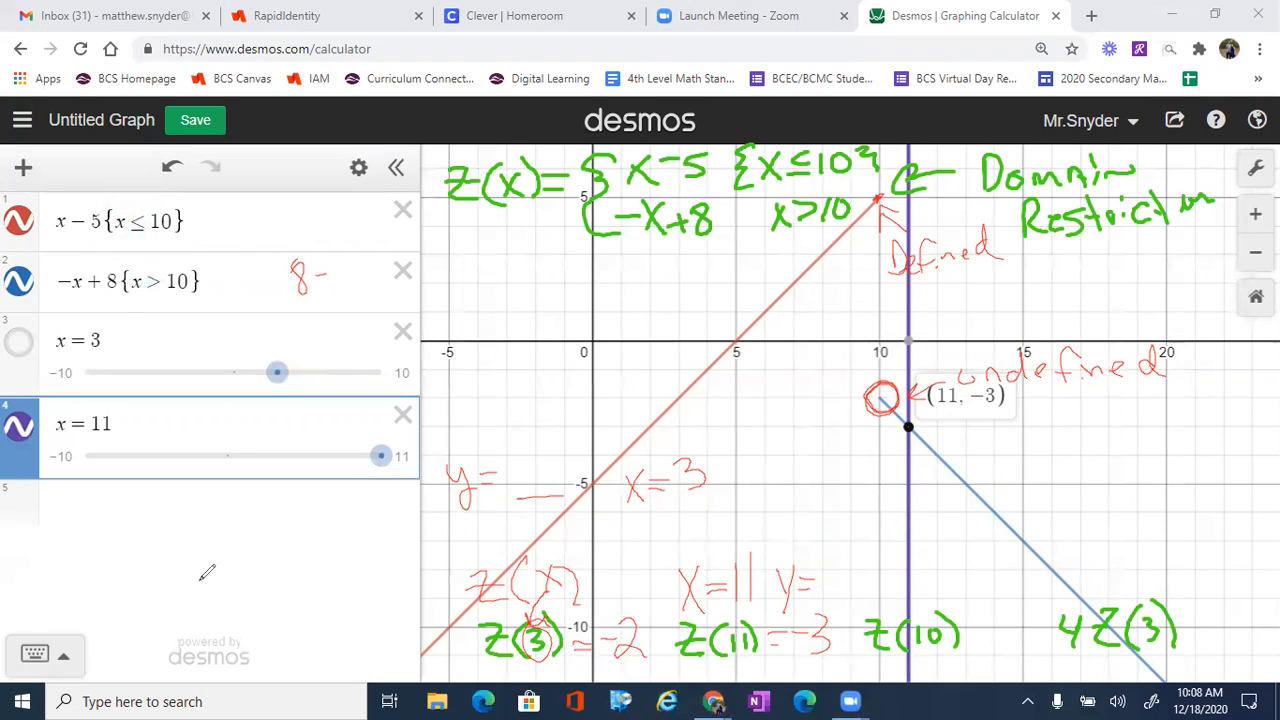
Hide the x = 11 line and handwrite "x = 10" above Z(10)
left_click(18, 426)
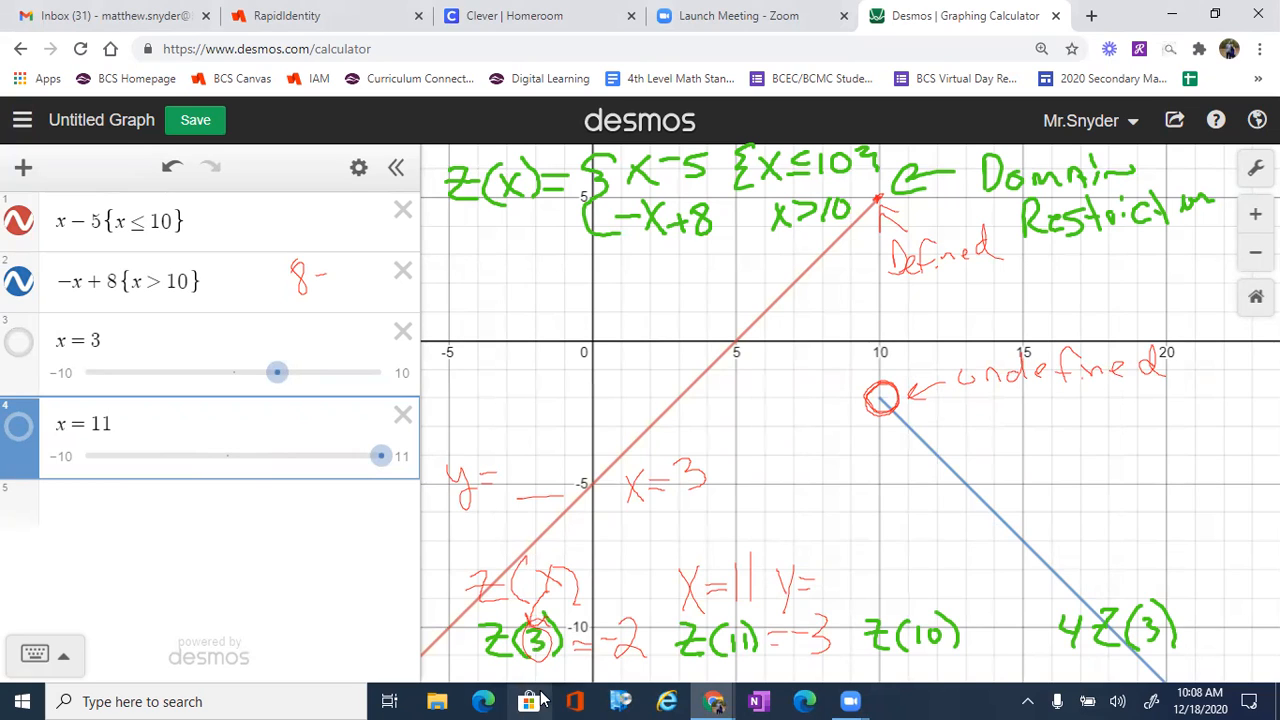
left_click_drag(872, 560, 892, 593)
mouse_move(892, 554)
left_mouse_down()
mouse_move(871, 592)
mouse_move(918, 568)
left_mouse_up()
mouse_move(926, 543)
left_mouse_down()
mouse_move(926, 586)
mouse_move(948, 550)
left_mouse_up()
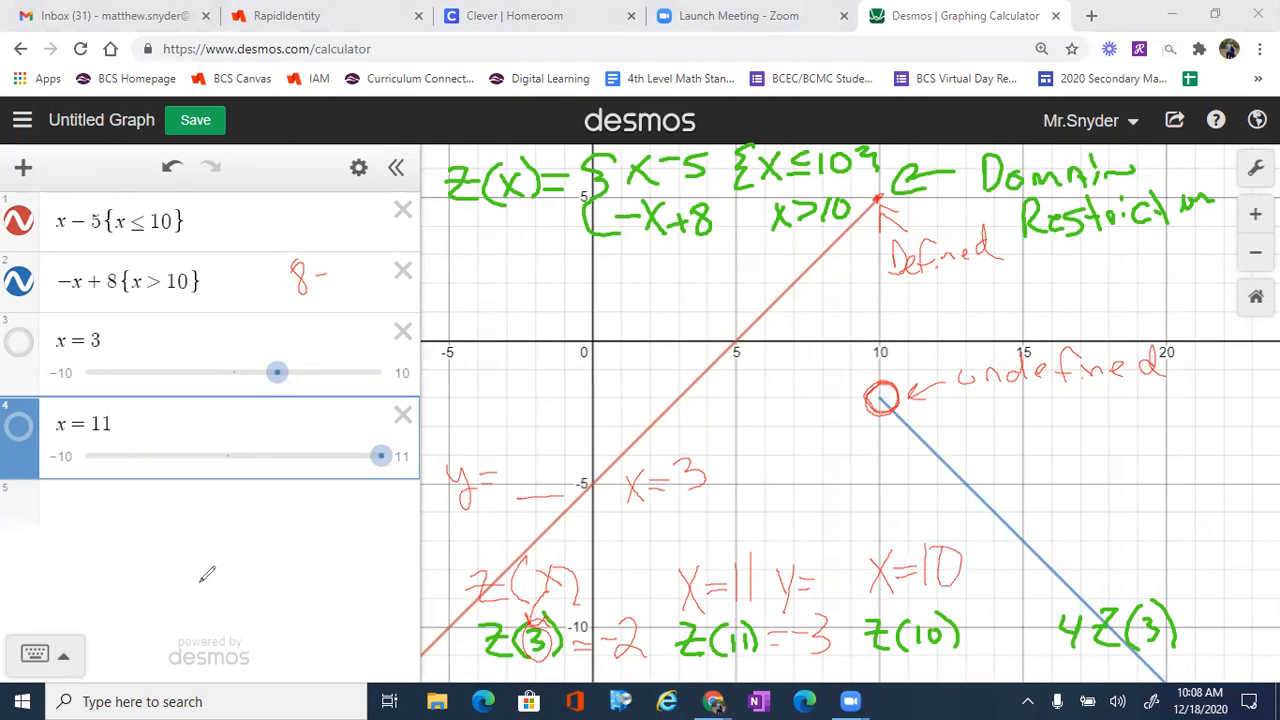
Graph the line x = 10, and redraw the arrows pointing at the undefined and defined endpoints more boldly
left_click(87, 505)
type("x = ")
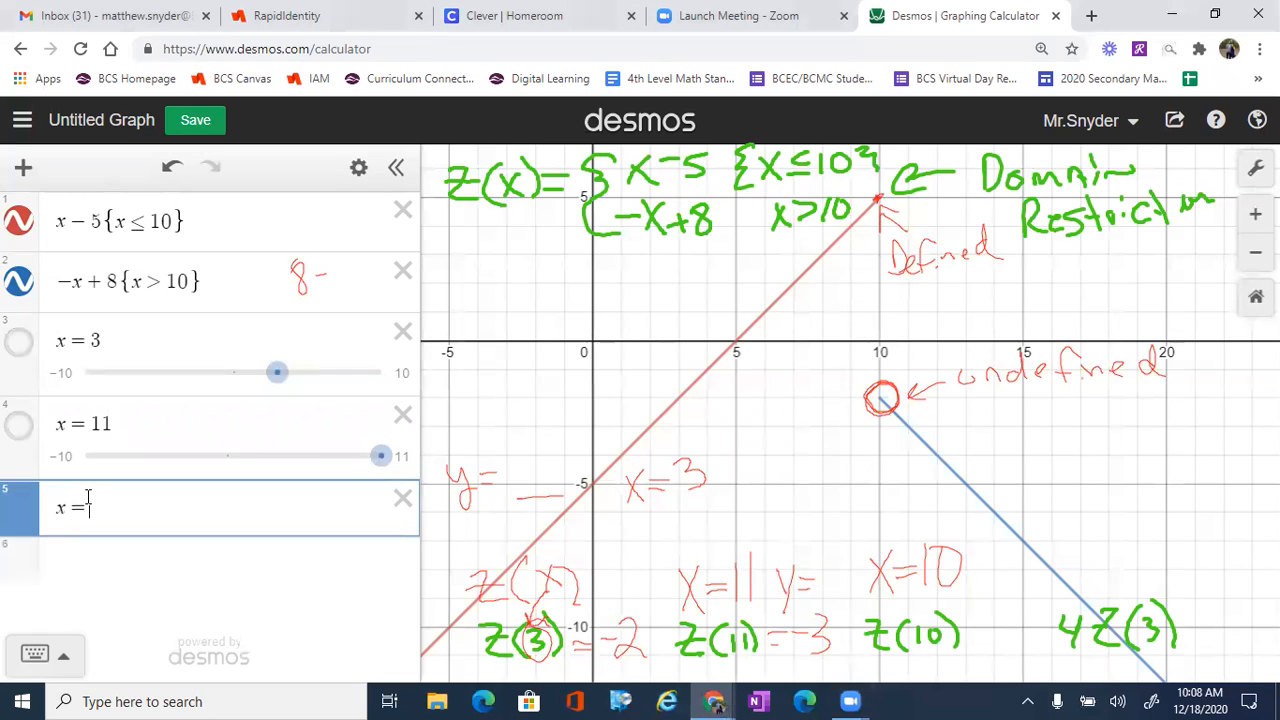
type("10")
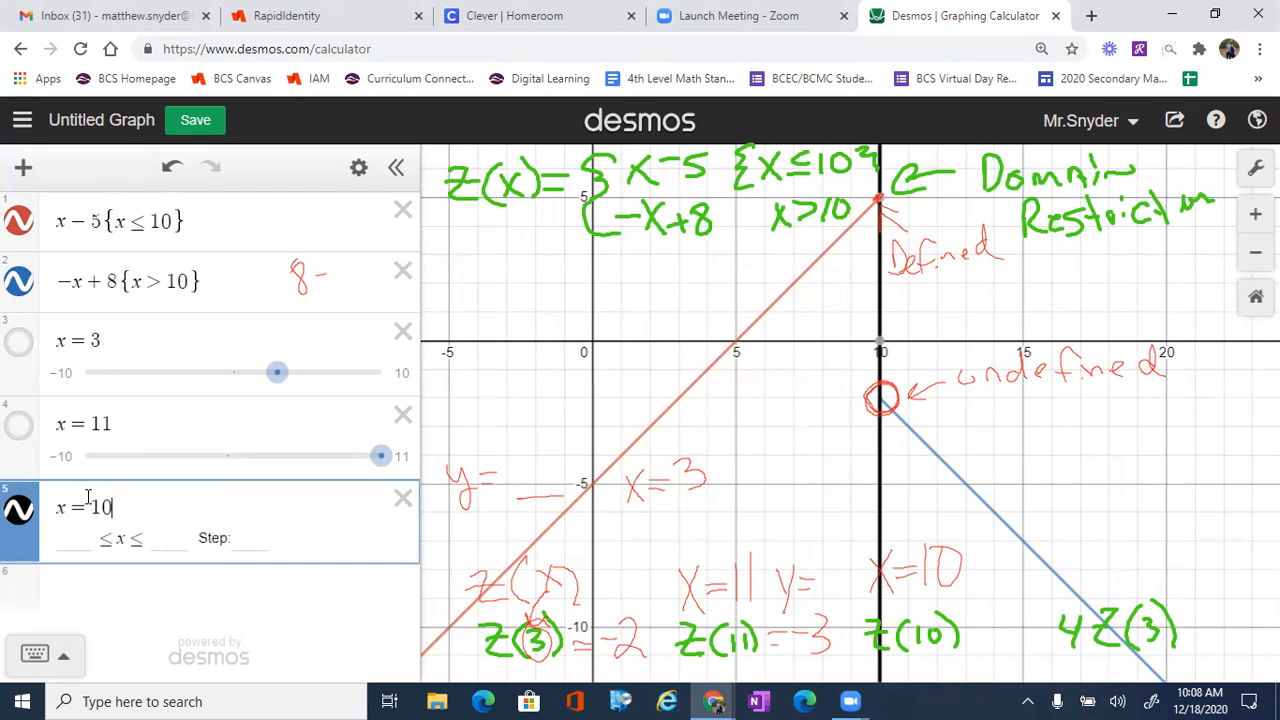
mouse_move(1038, 403)
left_mouse_down()
mouse_move(918, 408)
mouse_move(940, 415)
left_mouse_up()
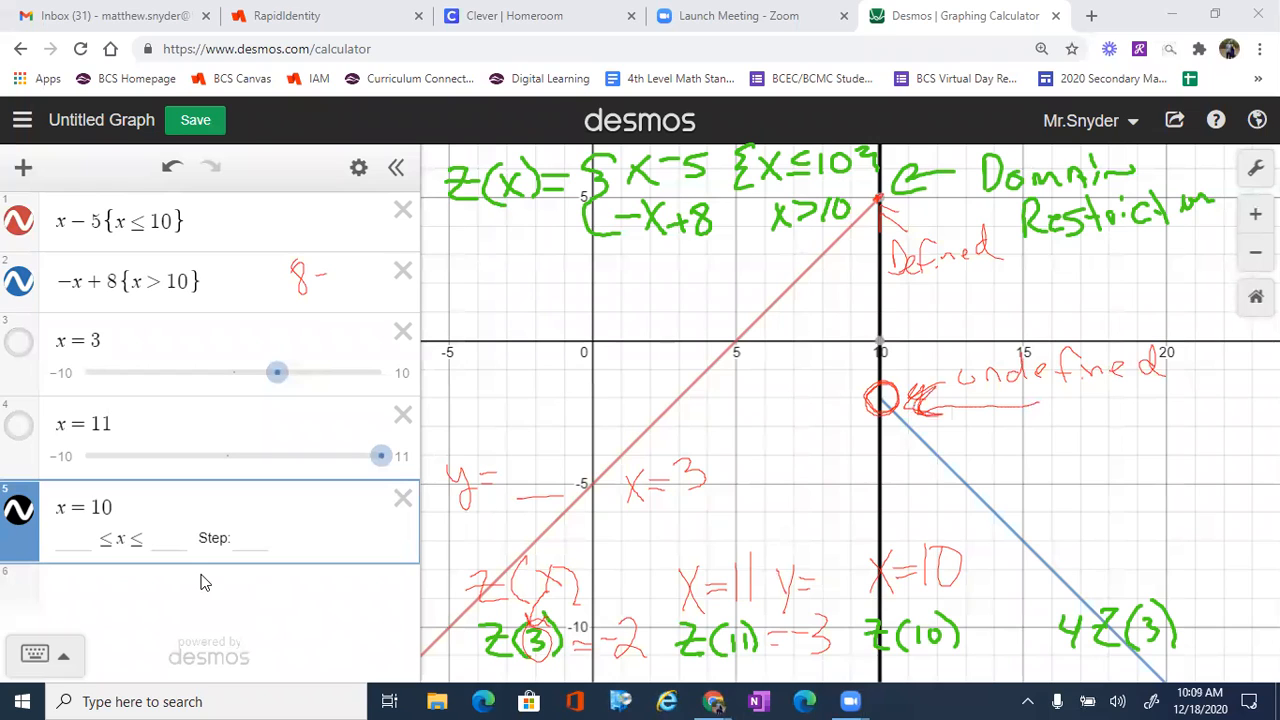
mouse_move(904, 226)
left_mouse_down()
mouse_move(881, 200)
mouse_move(880, 234)
left_mouse_up()
mouse_move(880, 234)
left_mouse_down()
mouse_move(906, 202)
mouse_move(884, 215)
mouse_move(908, 212)
mouse_move(888, 210)
mouse_move(902, 226)
left_mouse_up()
Mark the substitution of 10 in both domain conditions, crossing out x > 10 and circling x ≤ 10, and write "10 − 5 = 5" beside the first expression
mouse_move(134, 268)
left_mouse_down()
mouse_move(131, 290)
mouse_move(142, 296)
mouse_move(146, 274)
mouse_move(166, 278)
mouse_move(164, 292)
mouse_move(180, 258)
left_mouse_up()
left_click_drag(132, 298, 172, 266)
mouse_move(115, 212)
left_mouse_down()
mouse_move(114, 238)
mouse_move(146, 216)
mouse_move(154, 234)
mouse_move(168, 190)
mouse_move(162, 250)
mouse_move(113, 217)
mouse_move(174, 200)
mouse_move(132, 198)
left_mouse_up()
mouse_move(212, 210)
left_mouse_down()
mouse_move(212, 242)
mouse_move(228, 206)
left_mouse_up()
mouse_move(244, 228)
left_mouse_down()
mouse_move(264, 222)
mouse_move(266, 238)
left_mouse_up()
left_click_drag(298, 232, 310, 220)
left_click_drag(322, 208, 318, 238)
left_click_drag(322, 208, 344, 206)
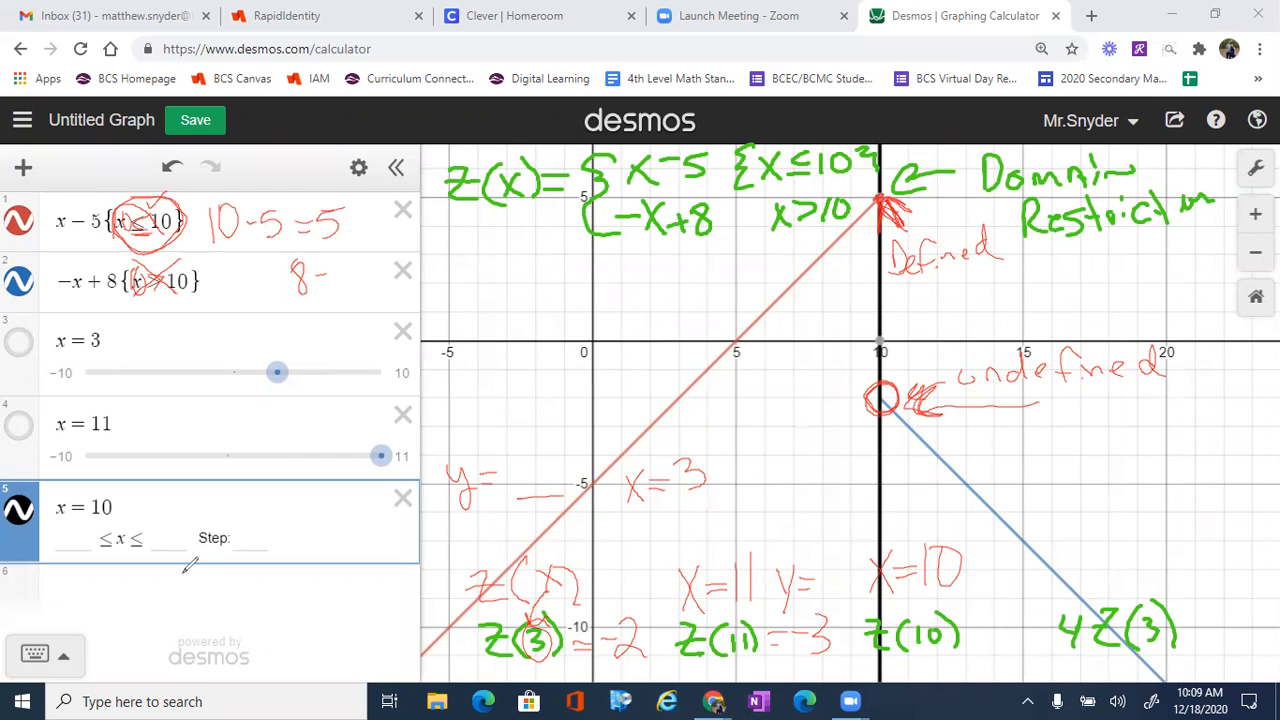
Trace the blue and red lines to their endpoints at x = 10, and hide the x = 10 line
left_click(890, 450)
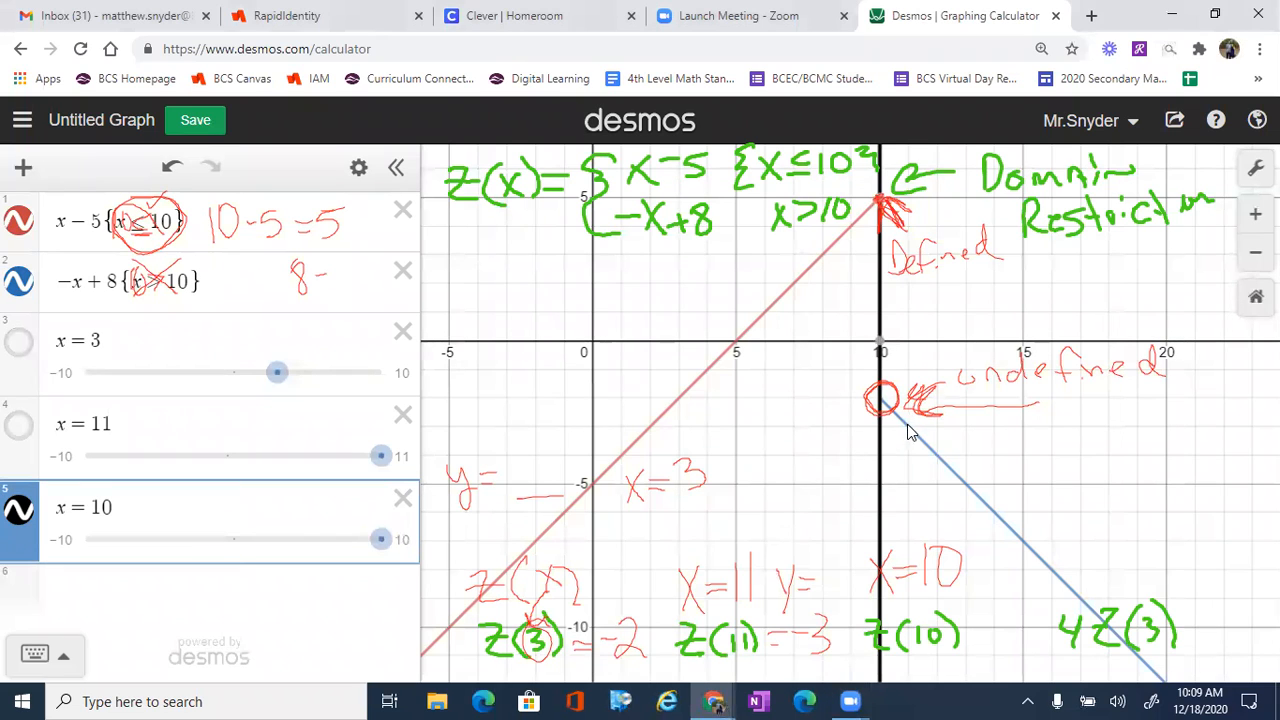
left_click_drag(908, 430, 878, 402)
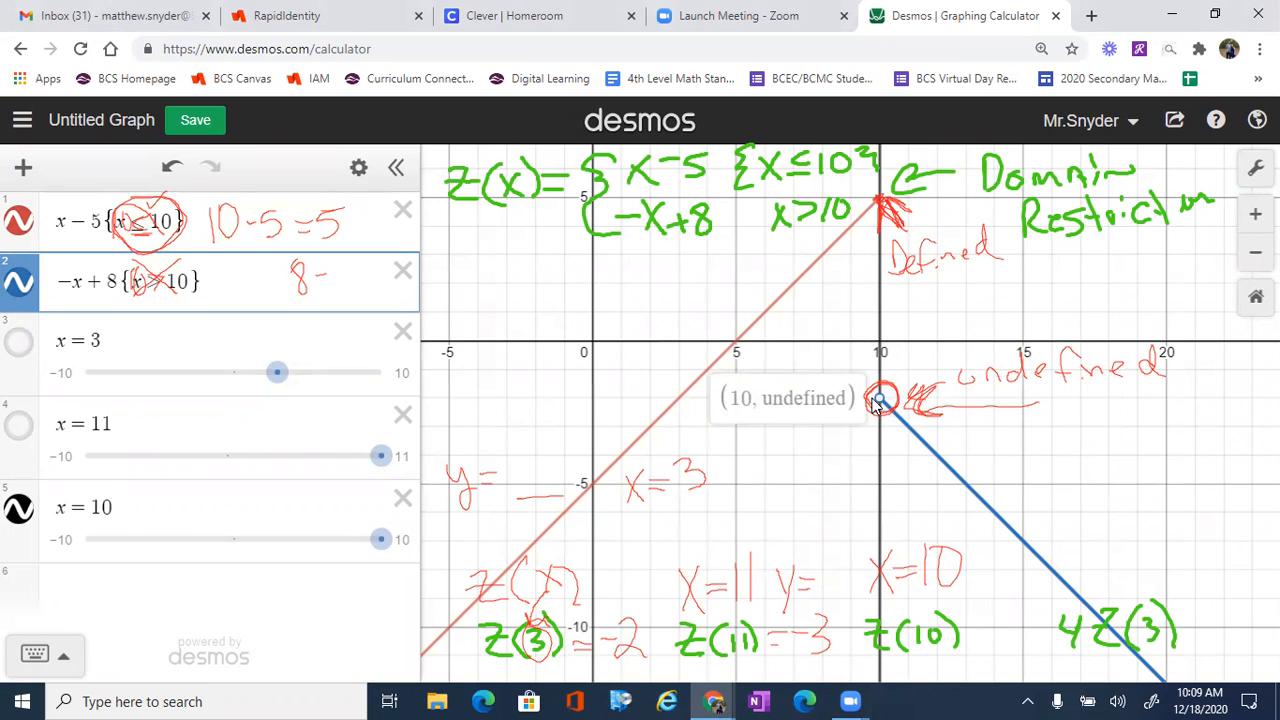
left_click_drag(878, 402, 878, 400)
left_click(862, 223)
left_click_drag(869, 224, 883, 198)
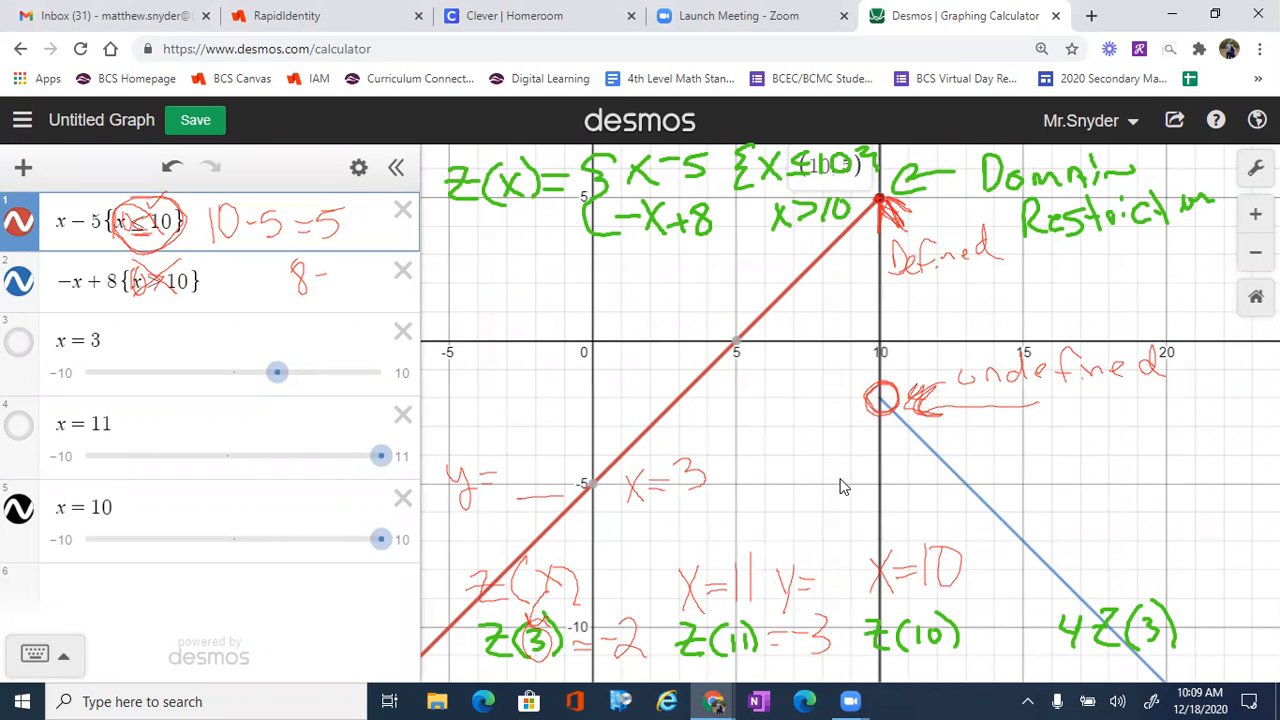
left_click(22, 508)
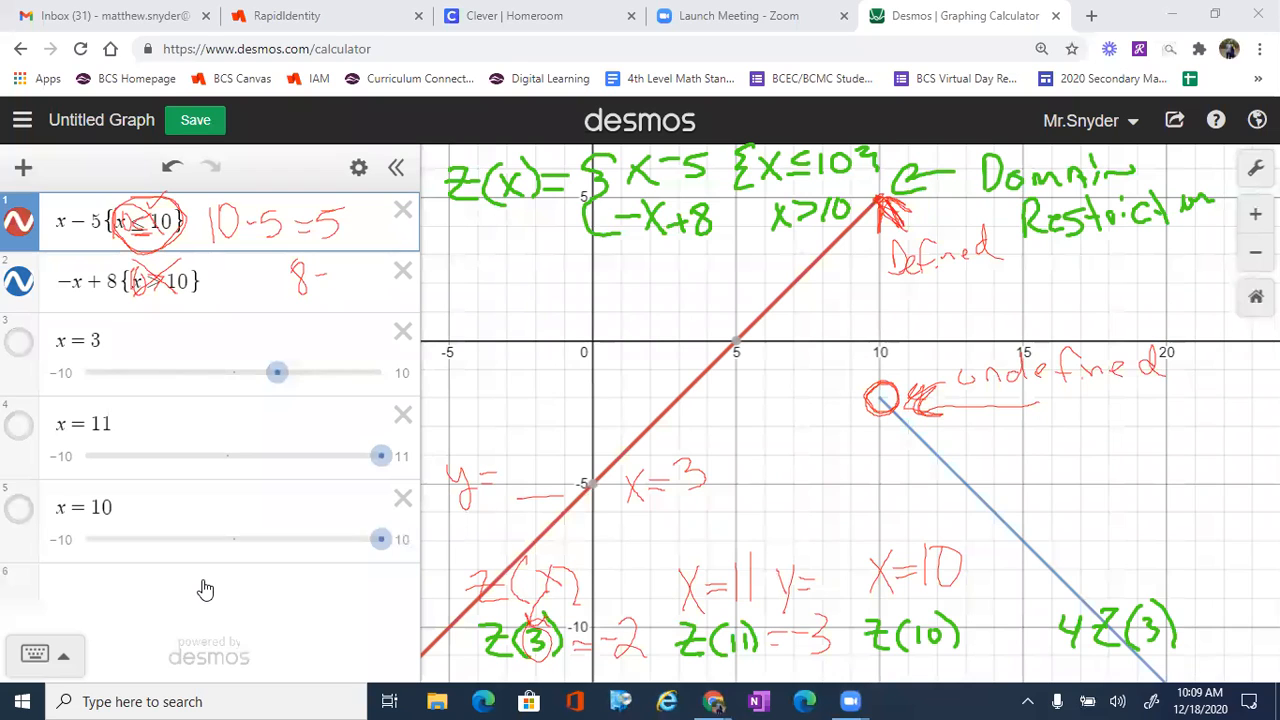
Mark a multiplication dot between 4 and Z(3), write "4 ·" with a blank above it, circle both Z(3) terms, and underline the earlier −2
left_click_drag(1085, 668, 1085, 648)
left_click_drag(1077, 657, 1091, 656)
left_click(1085, 633)
mouse_move(1053, 543)
left_mouse_down()
mouse_move(1068, 564)
mouse_move(1062, 588)
mouse_move(1163, 584)
mouse_move(1188, 642)
mouse_move(1125, 600)
left_mouse_up()
mouse_move(532, 598)
left_mouse_down()
mouse_move(562, 612)
mouse_move(505, 596)
left_mouse_up()
mouse_move(600, 668)
left_mouse_down()
mouse_move(646, 670)
mouse_move(596, 670)
left_mouse_up()
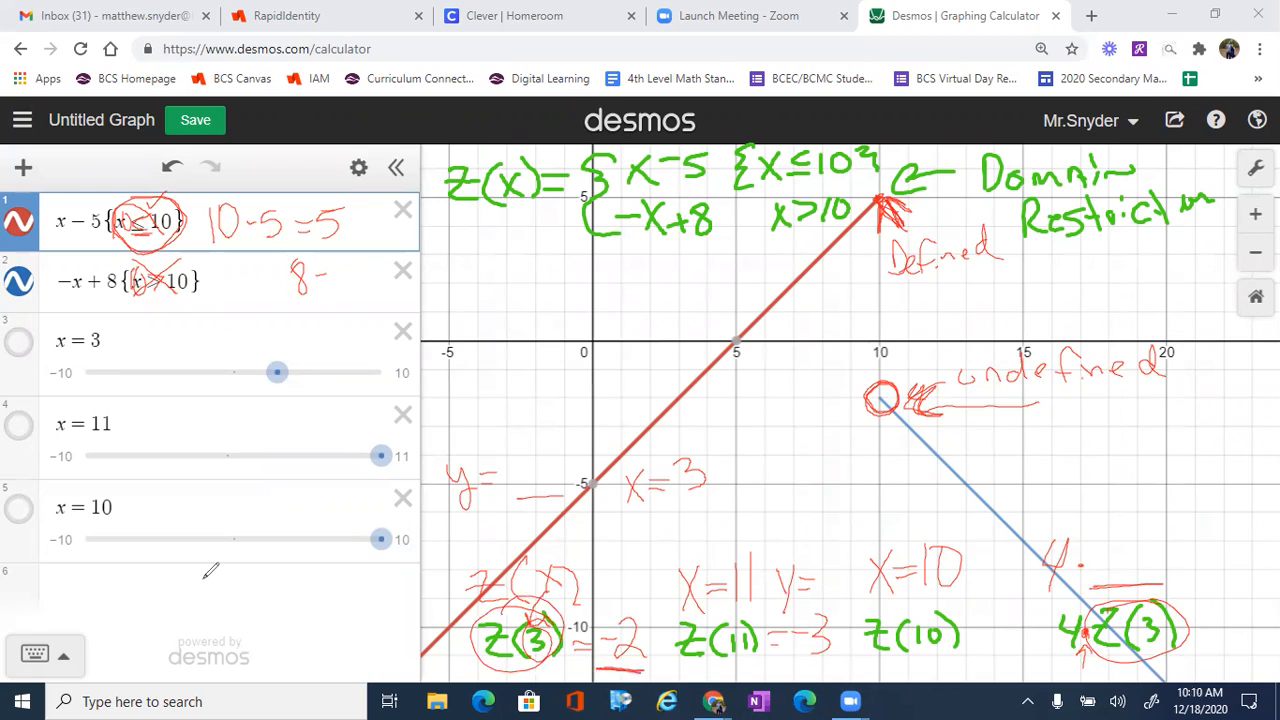
Complete the handwritten calculation as 4 · −2 = −8, circle the answer, and erase the notes on the first two expressions
mouse_move(1096, 557)
left_mouse_down()
mouse_move(1142, 576)
mouse_move(1230, 560)
mouse_move(1234, 584)
left_mouse_up()
mouse_move(1240, 524)
left_mouse_down()
mouse_move(1196, 566)
mouse_move(1244, 530)
left_mouse_up()
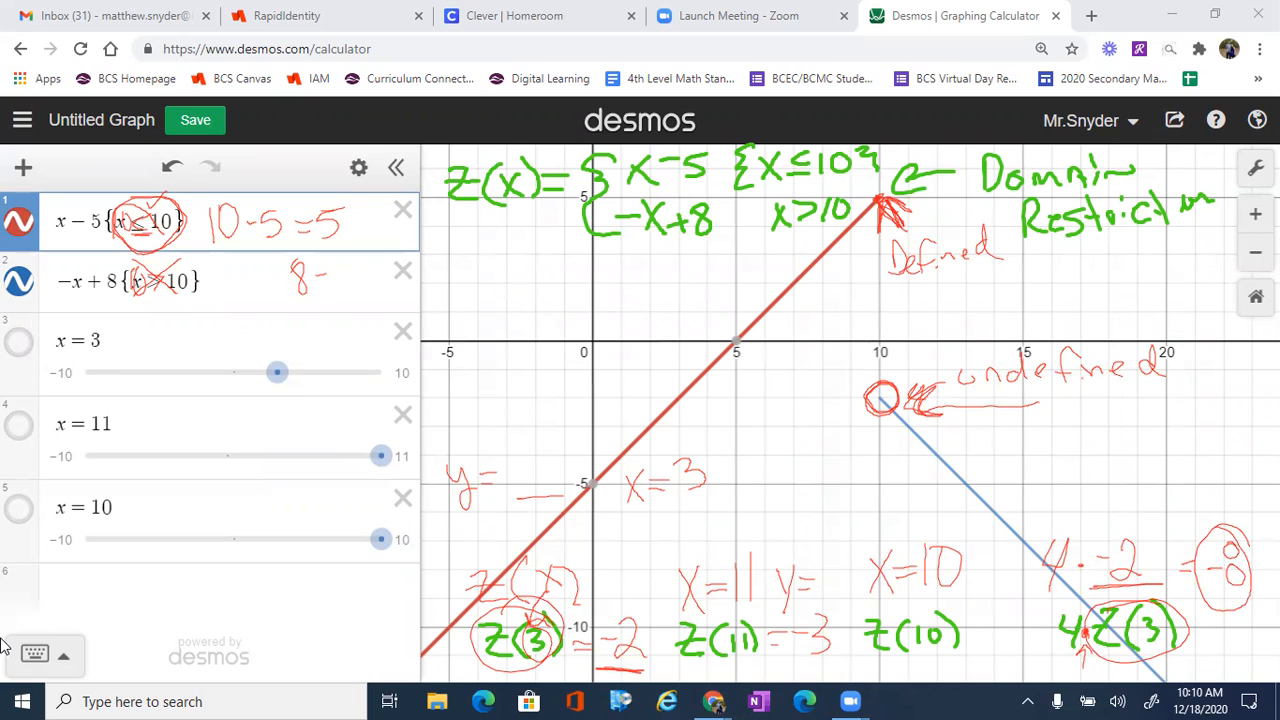
mouse_move(118, 222)
left_mouse_down()
mouse_move(336, 228)
mouse_move(298, 277)
mouse_move(333, 209)
mouse_move(142, 235)
mouse_move(158, 278)
left_mouse_up()
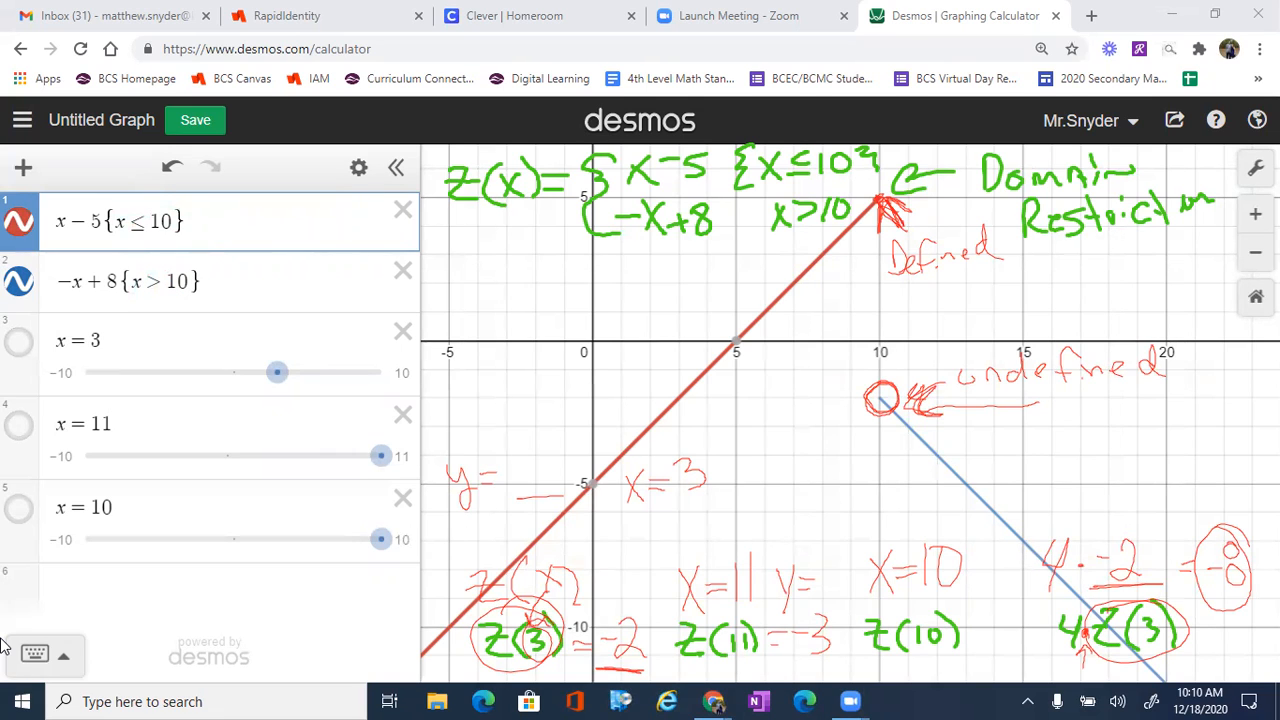